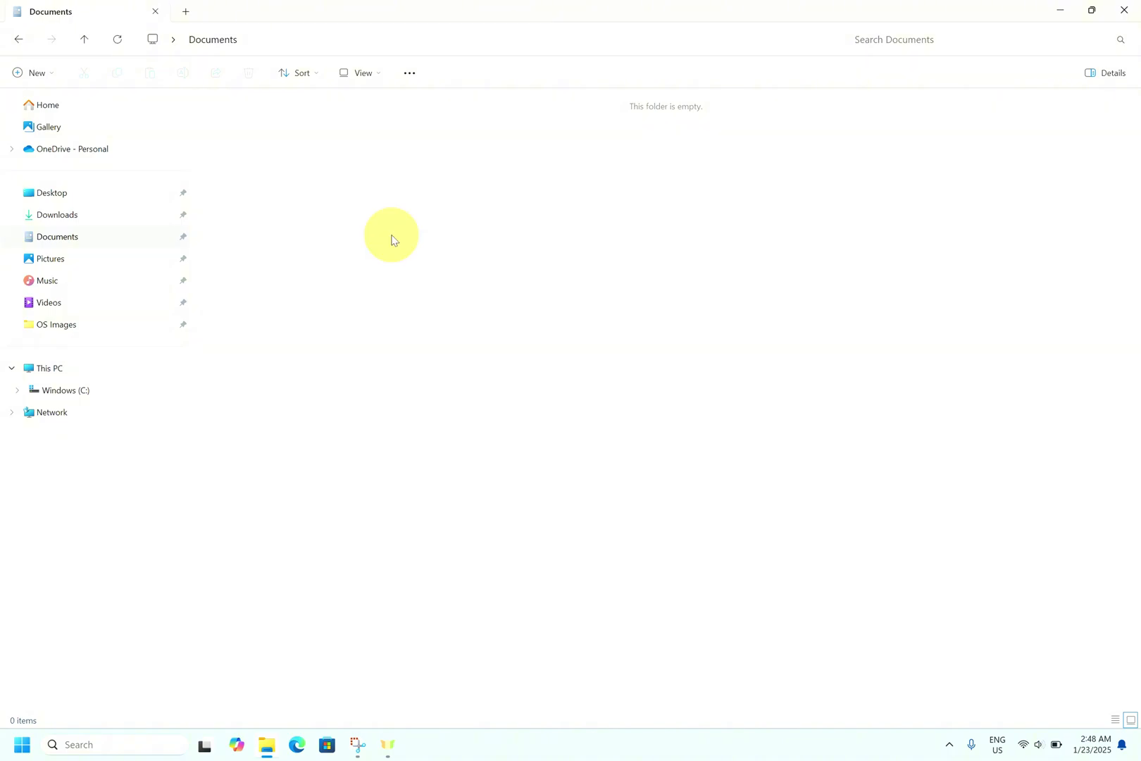
Close the running Mouse Highlight app, leaving File Explorer on the empty Documents folder.
click(522, 25)
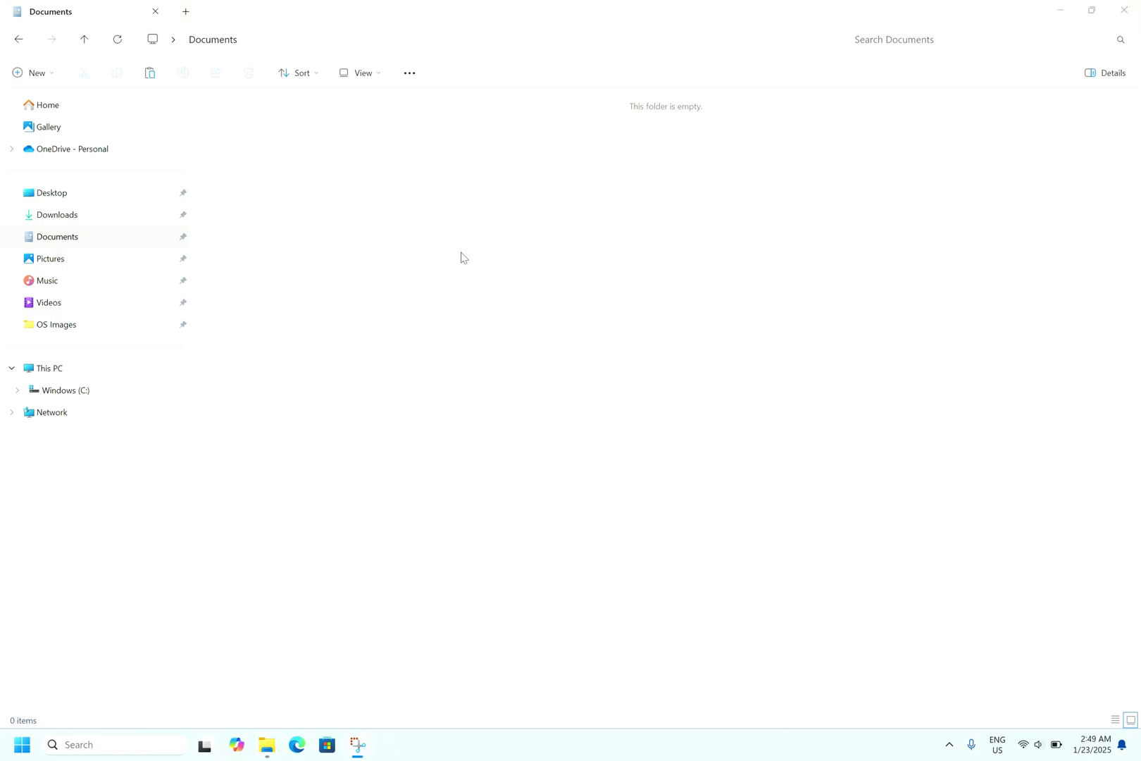
Open Microsoft Store and search for 'mouse pointer highlight'.
click(319, 751)
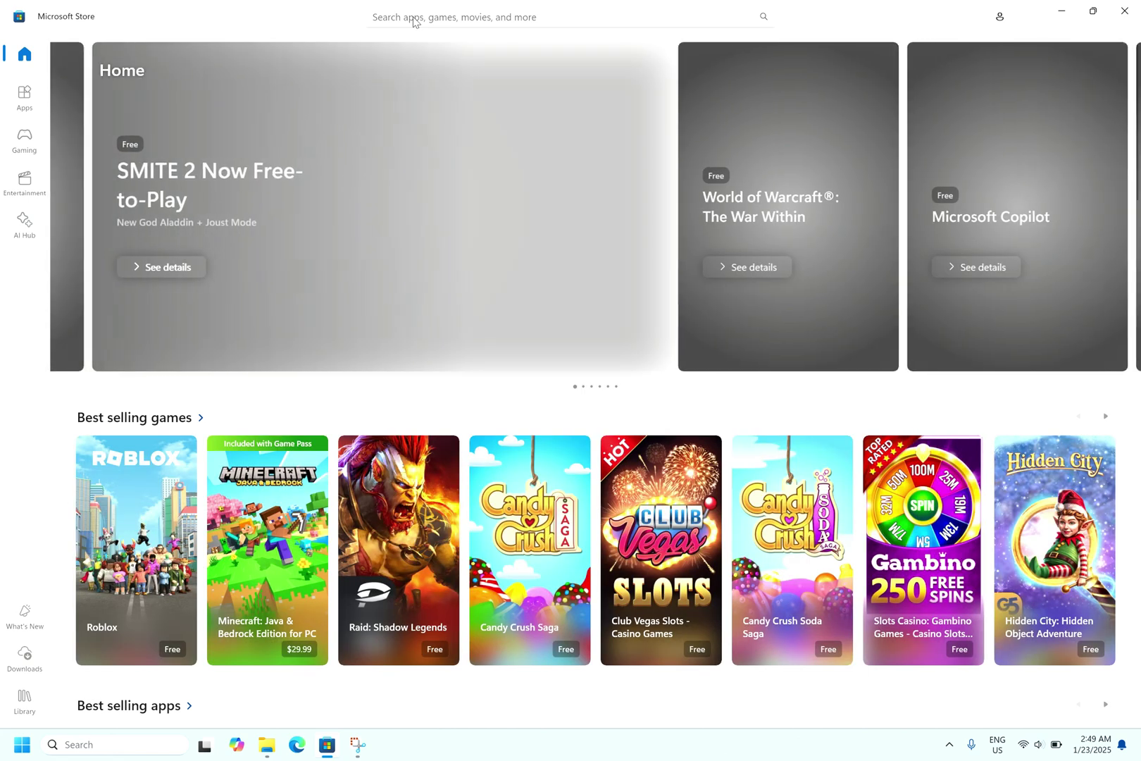
click(415, 20)
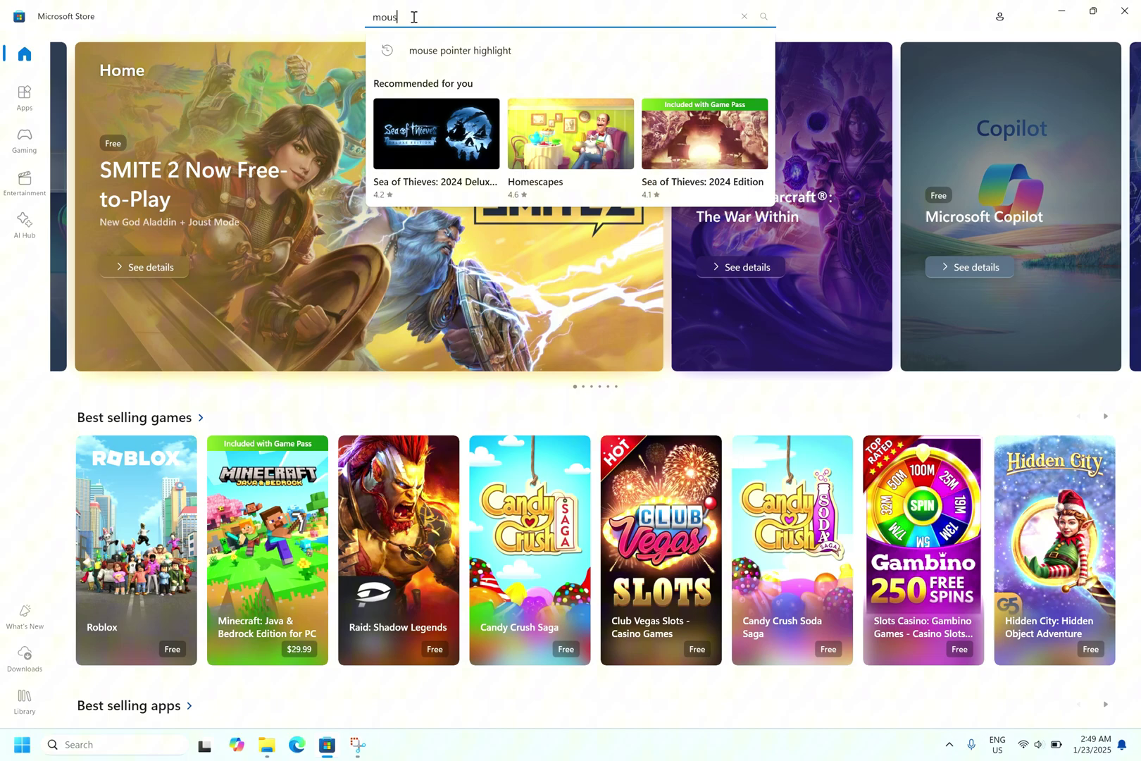
text(mouse pointer)
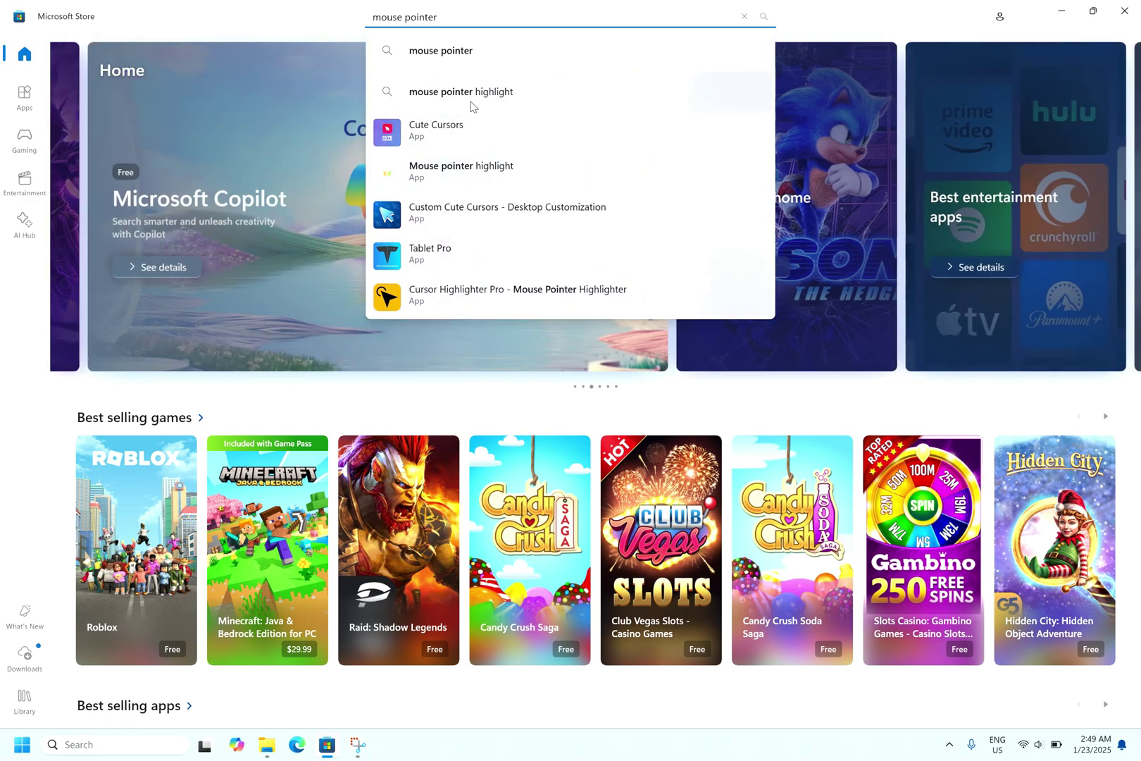
key(Escape)
text(highlight)
key(Return)
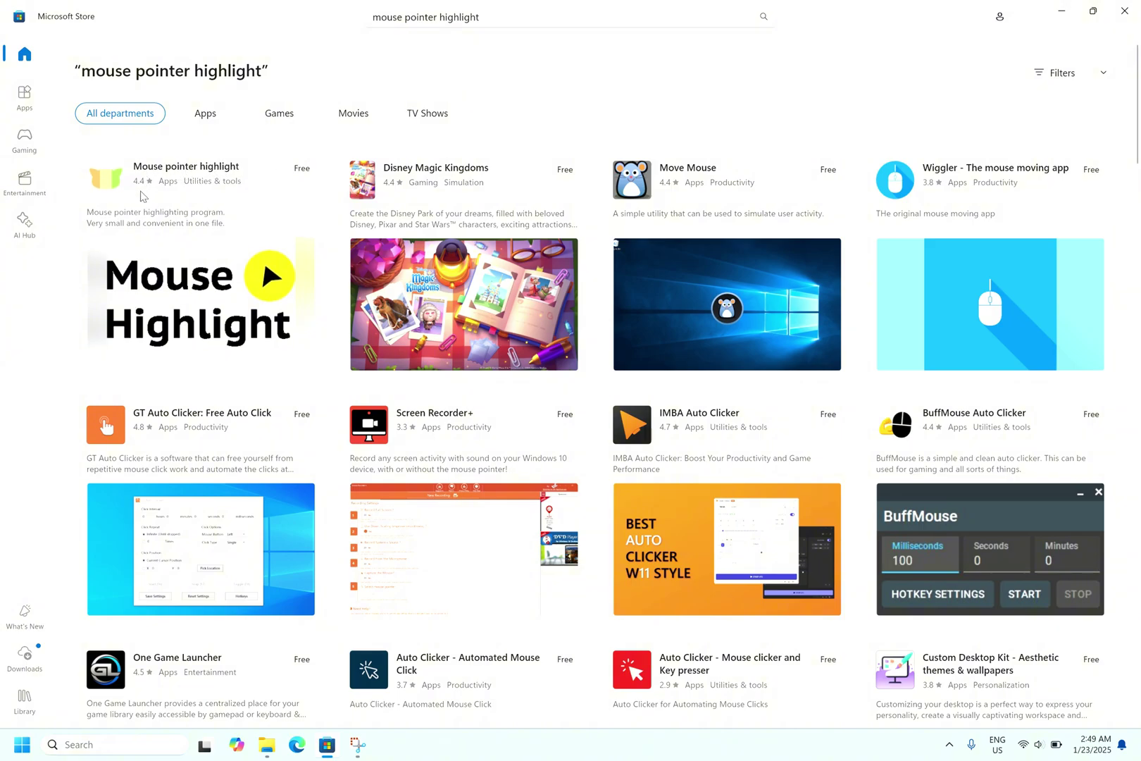
mouse_move(140, 193)
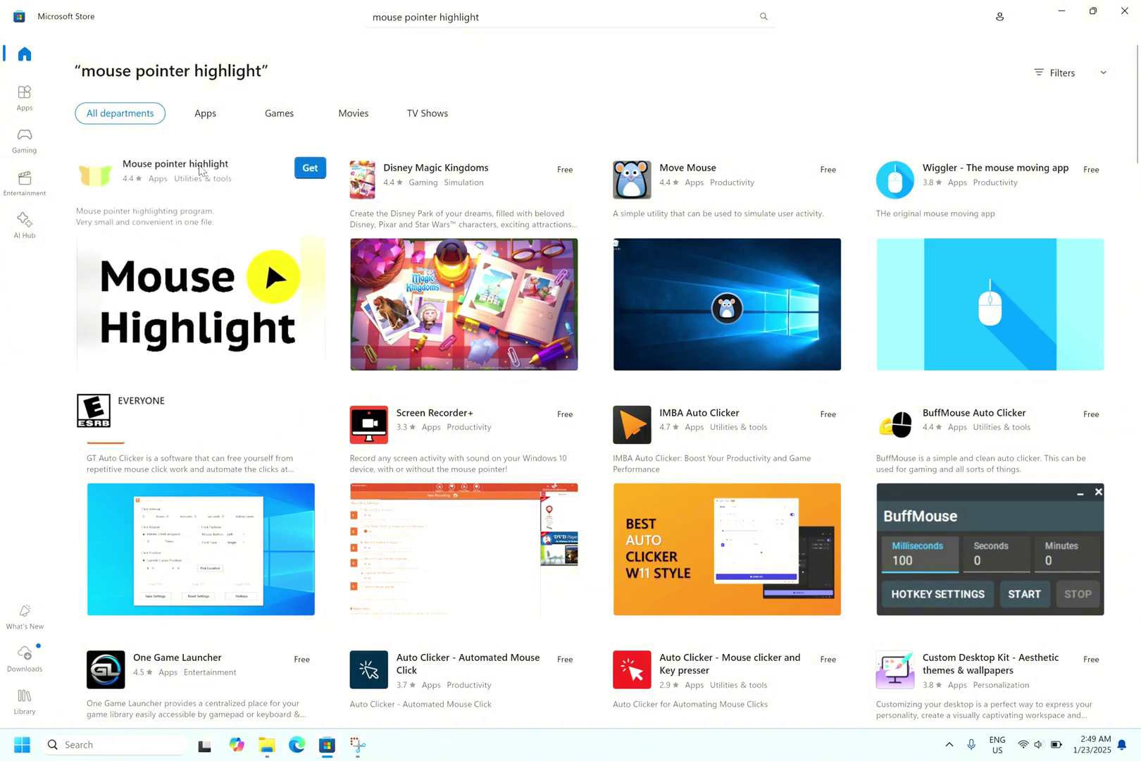
Get the free Mouse pointer highlight app and let the installation finish.
click(310, 167)
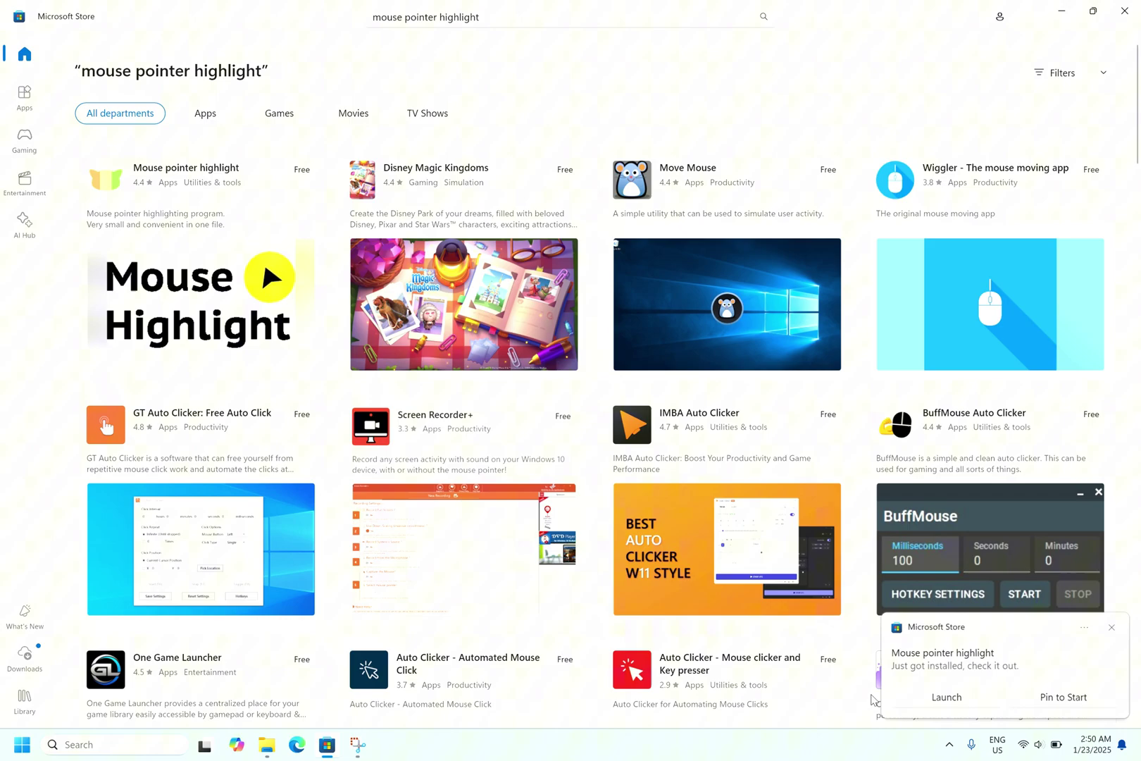
Launch Mouse Highlight, move its window right, and raise the highlight size from 30 to 100.
click(945, 699)
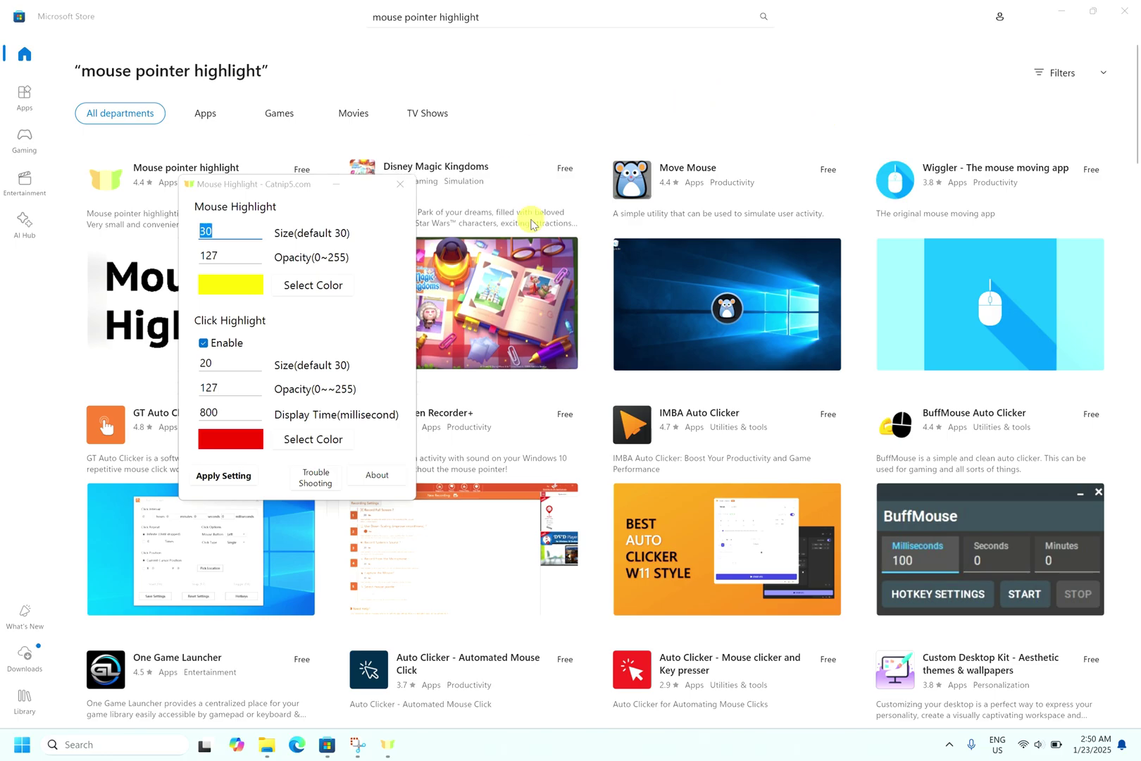
drag(297, 190, 497, 197)
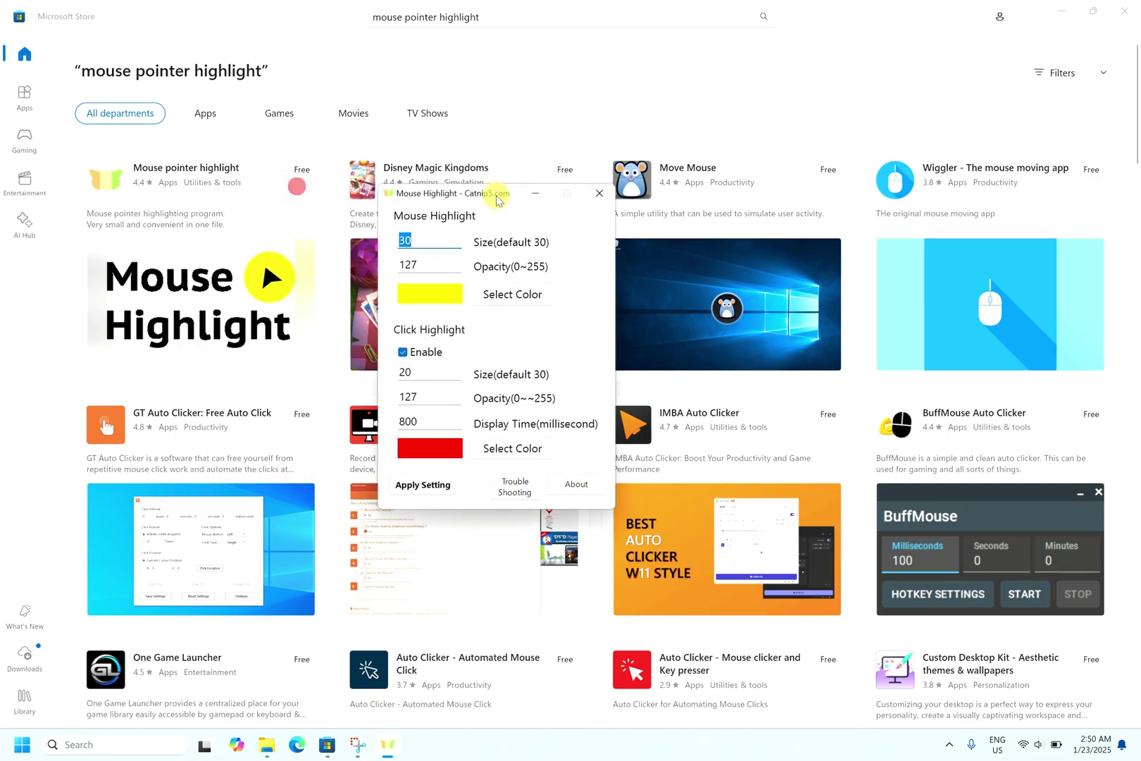
click(444, 237)
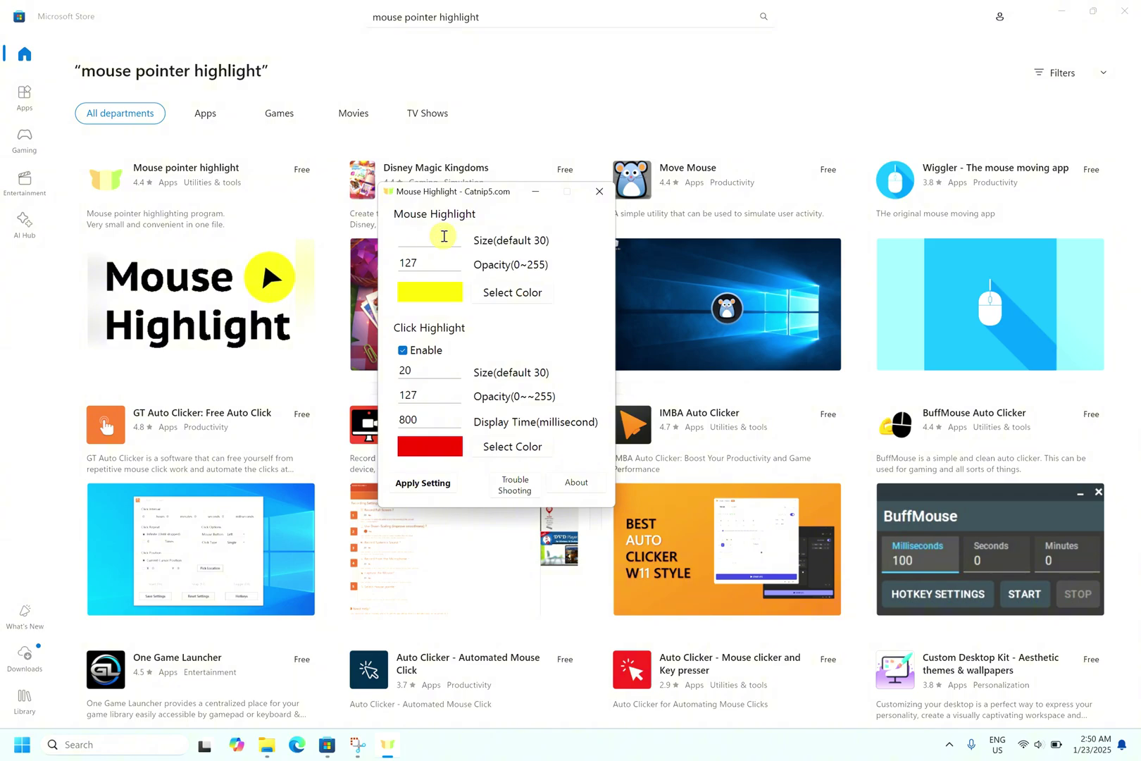
key(Return)
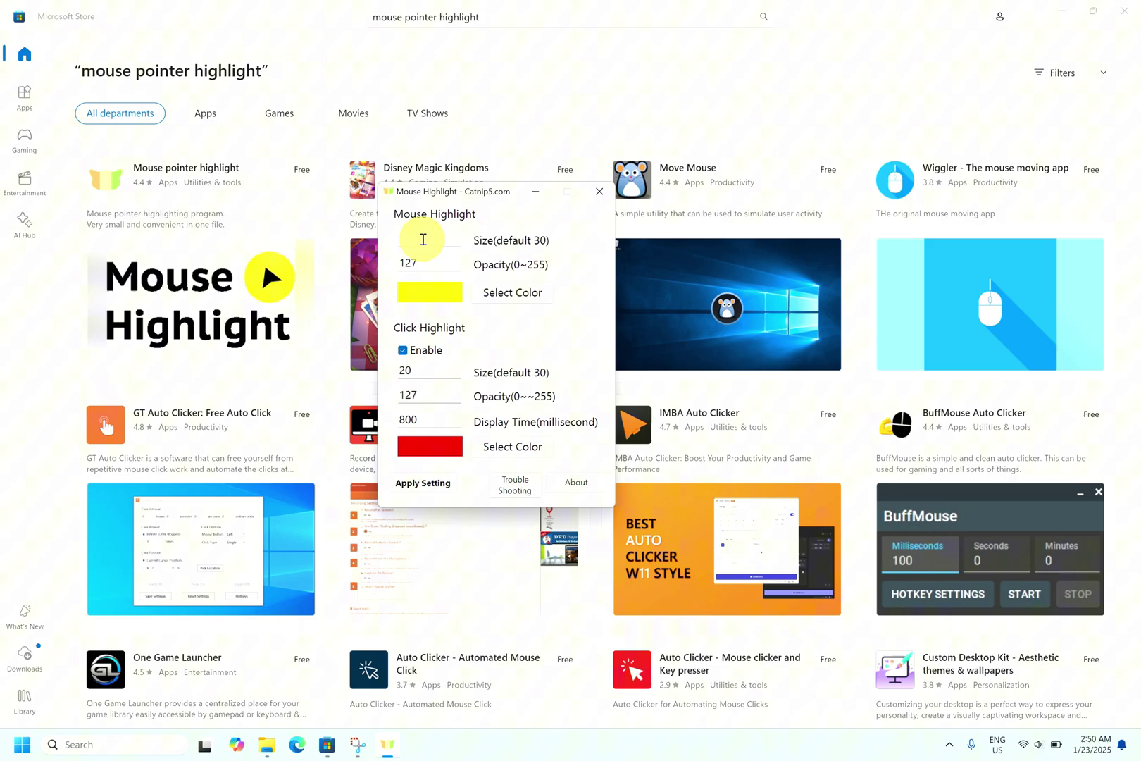
key(Return)
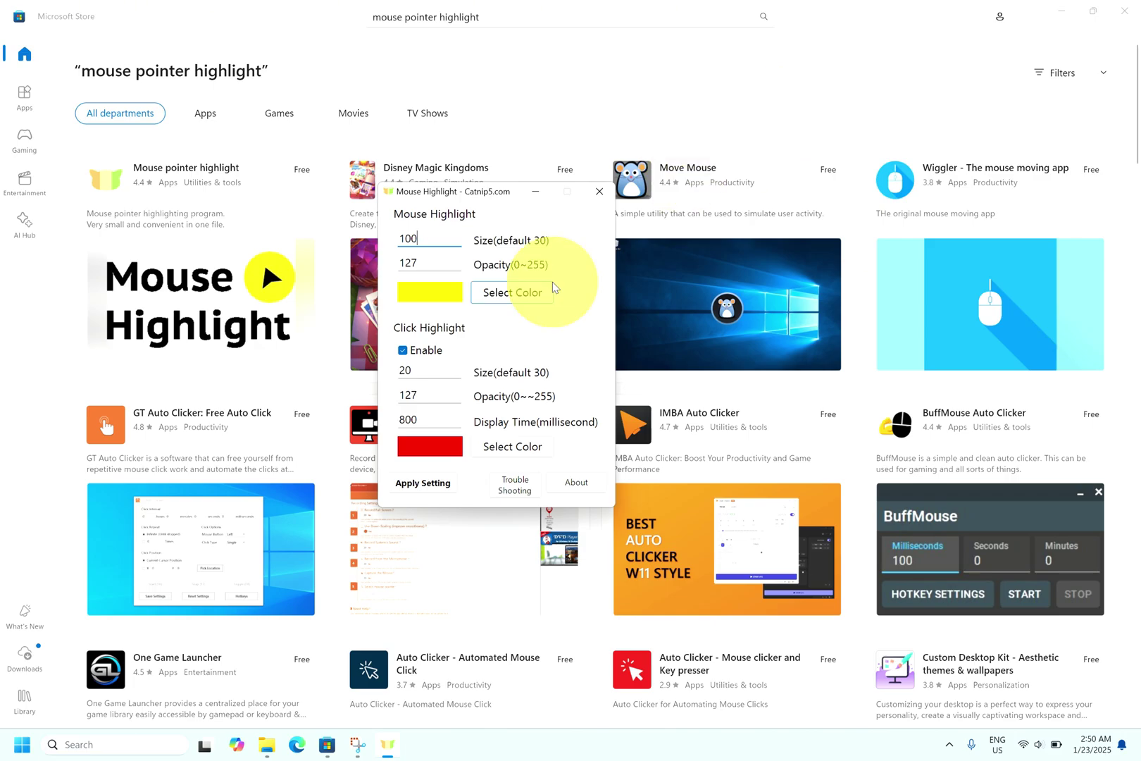
Set the click highlight colour to green, replacing an initial yellow-green, and apply the settings.
click(529, 446)
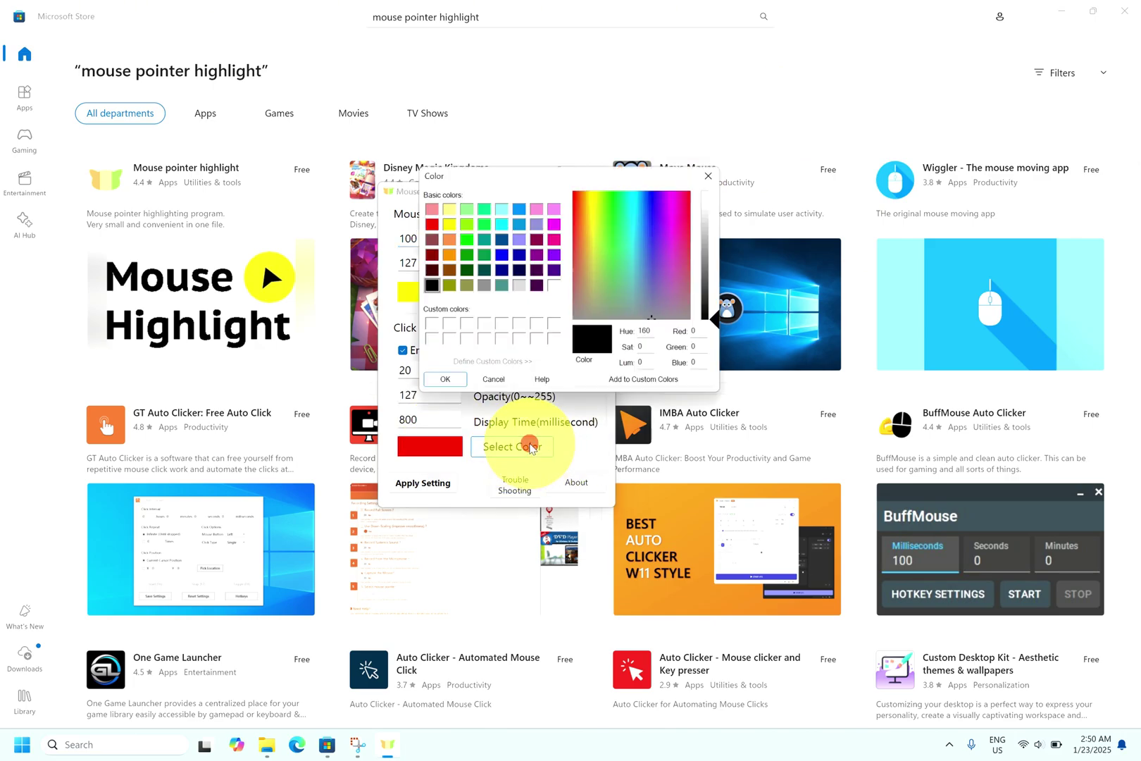
click(466, 224)
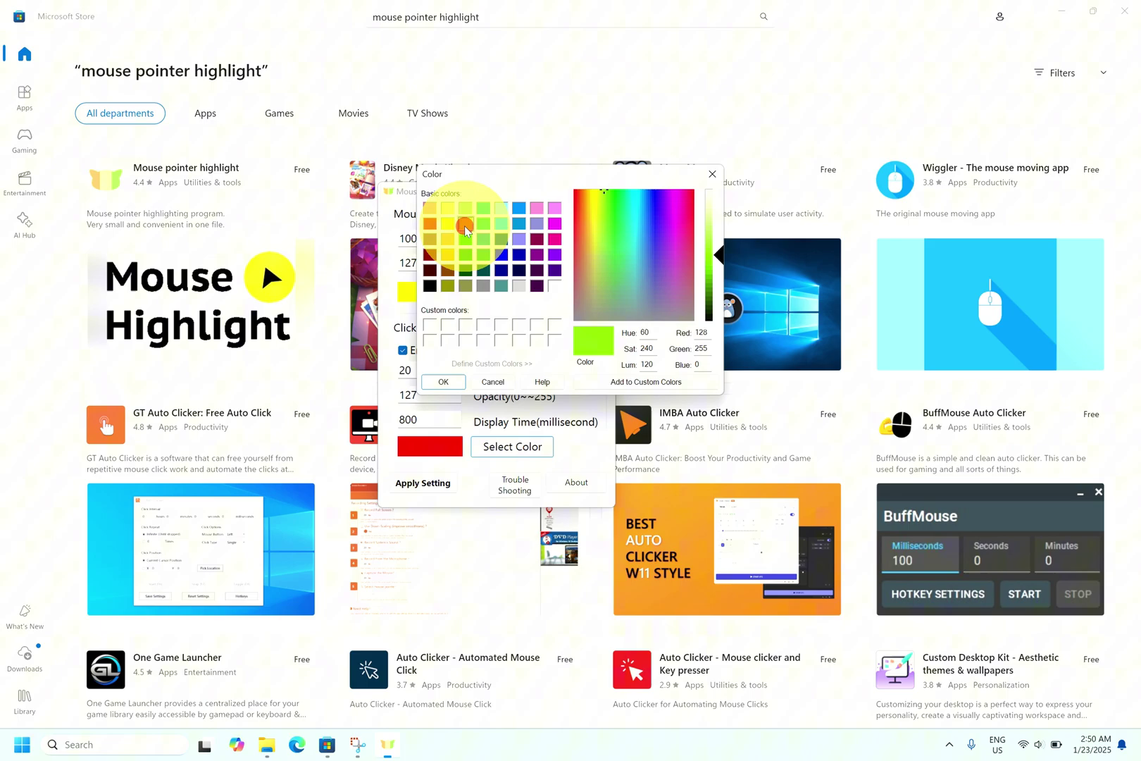
click(443, 382)
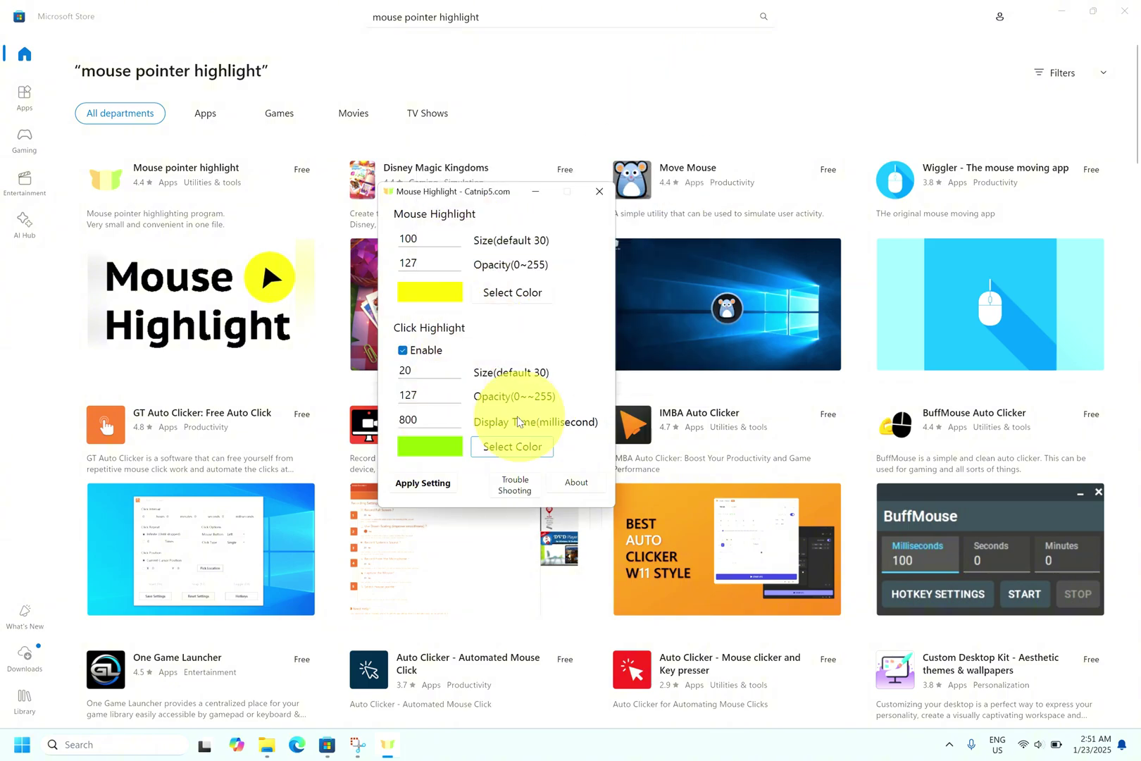
click(503, 446)
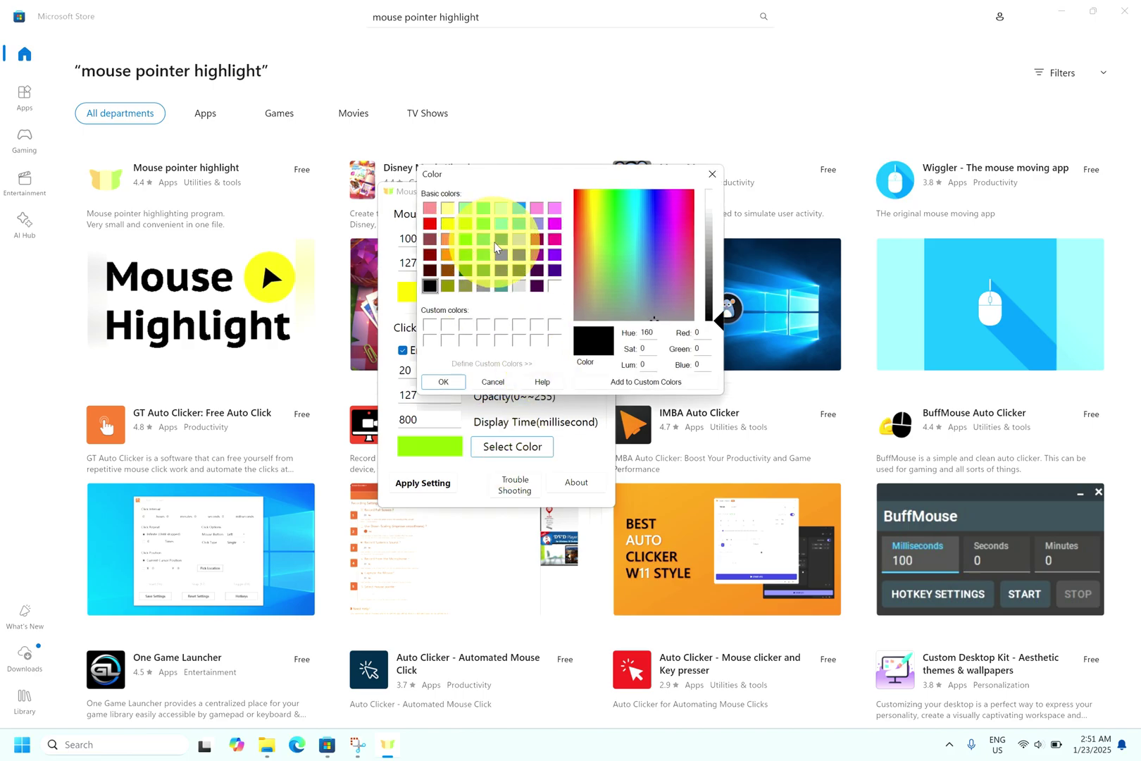
click(467, 238)
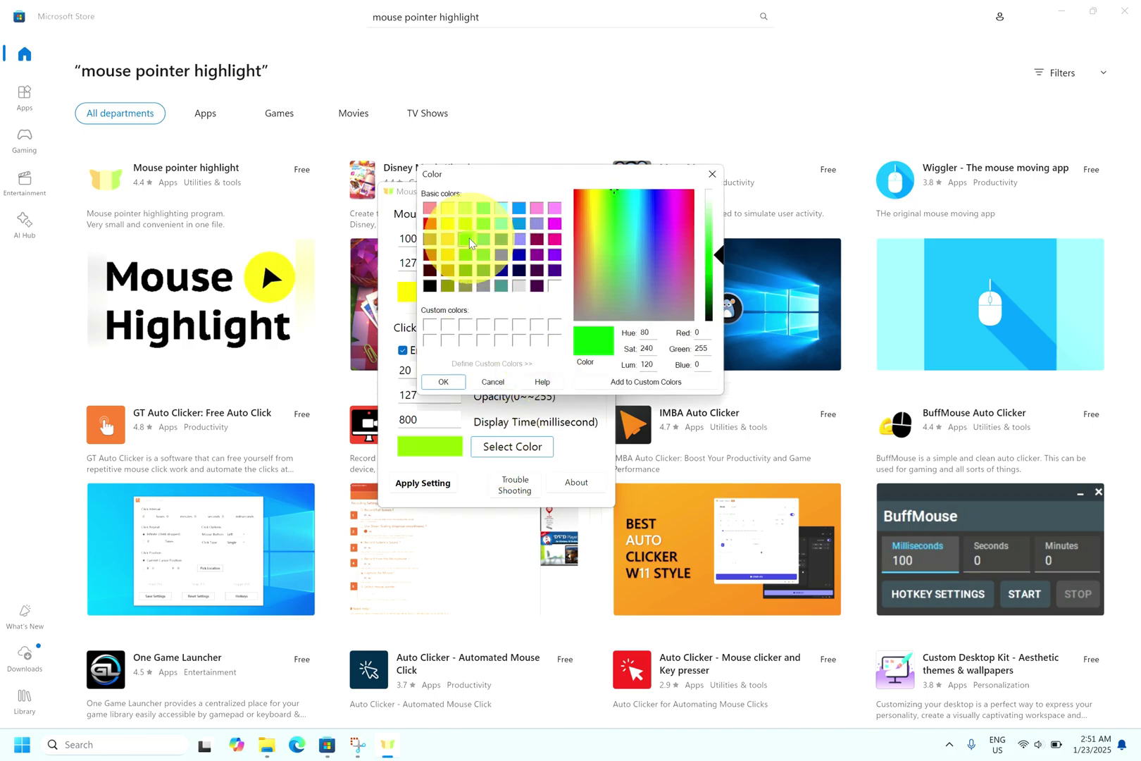
click(445, 381)
click(420, 484)
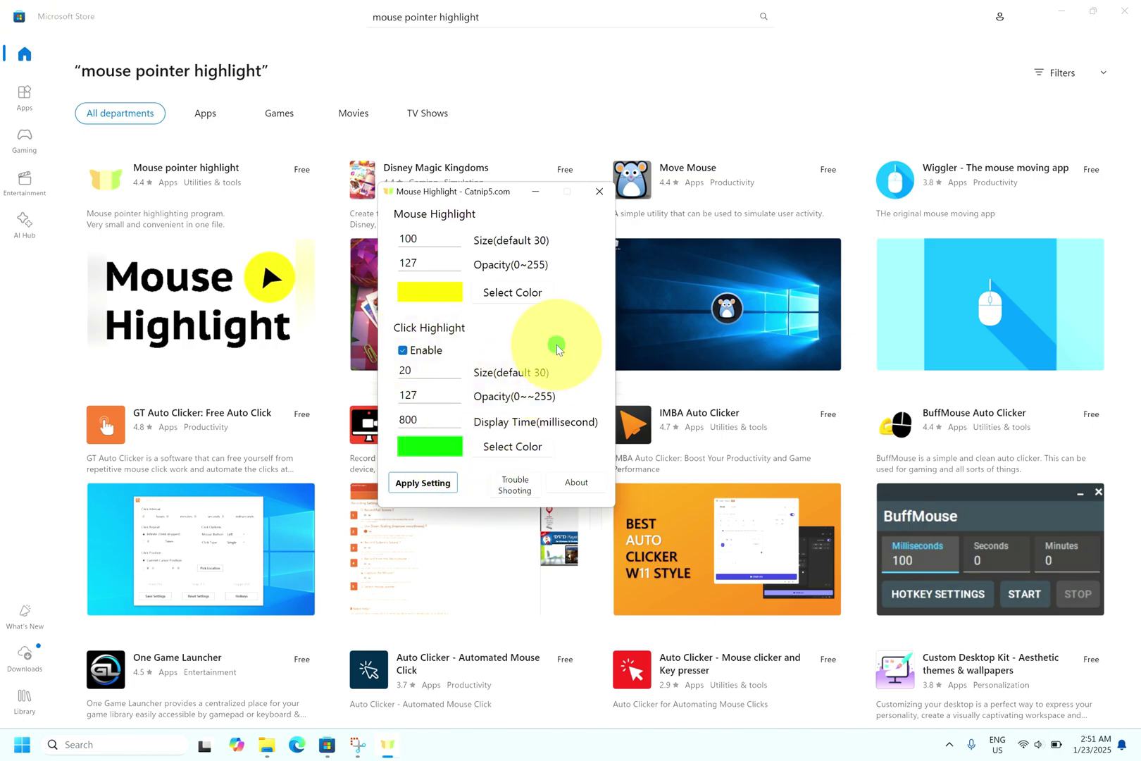
Reopen Mouse Highlight, change the pointer highlight from red to yellow, then return to the Store results.
click(752, 82)
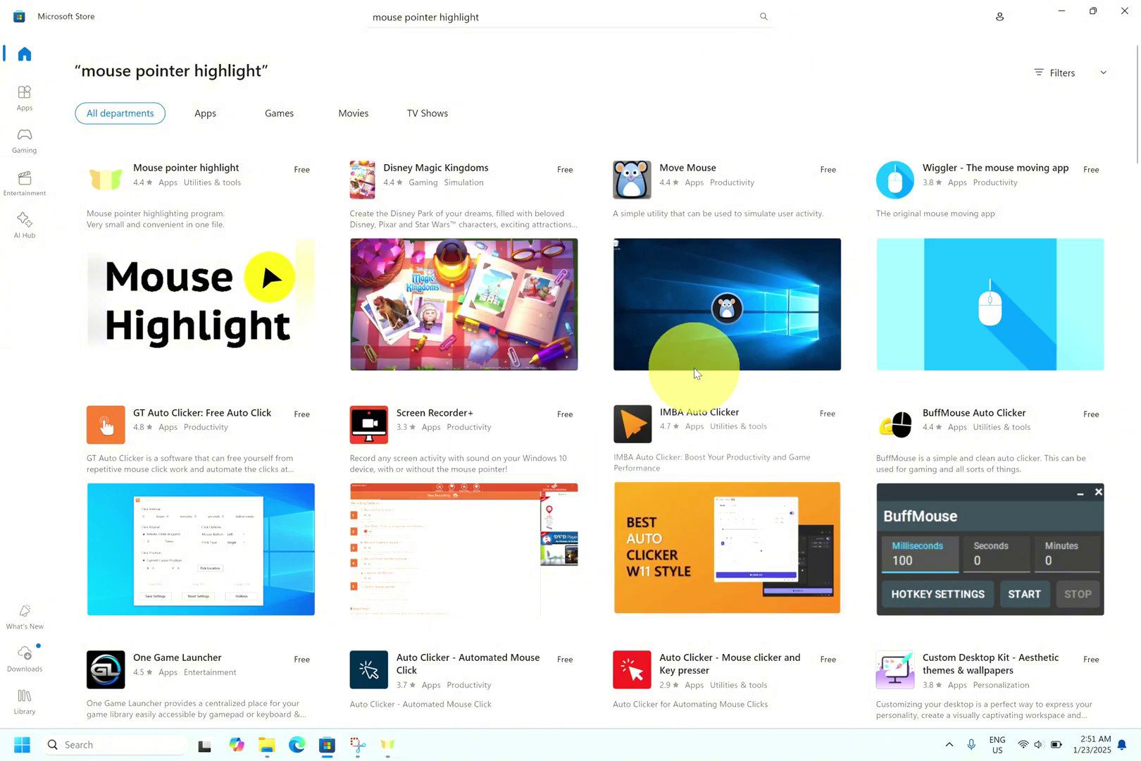
click(776, 113)
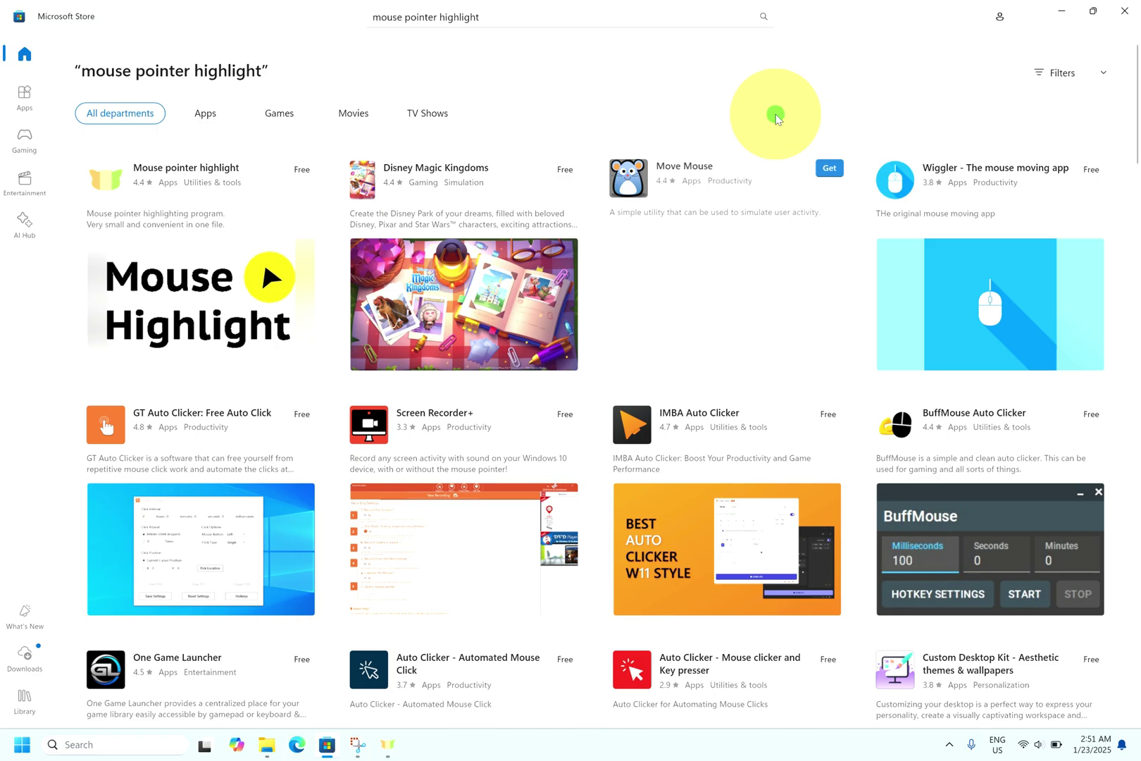
click(386, 744)
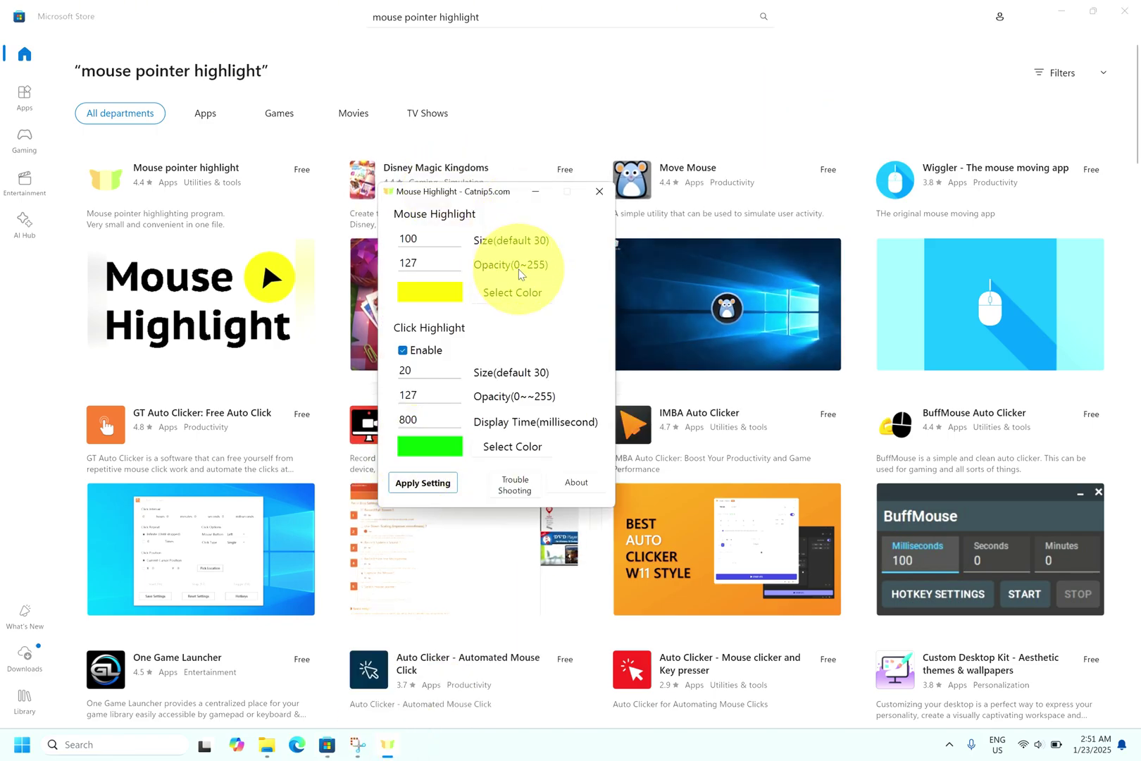
click(506, 289)
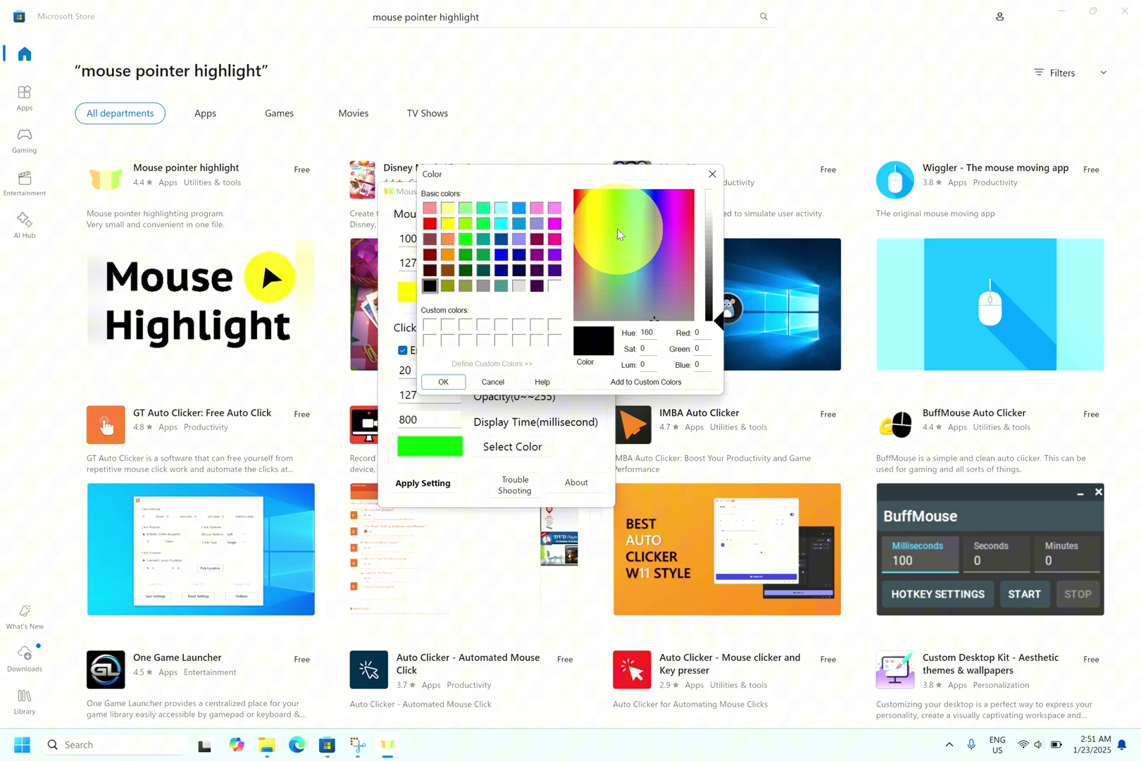
click(431, 226)
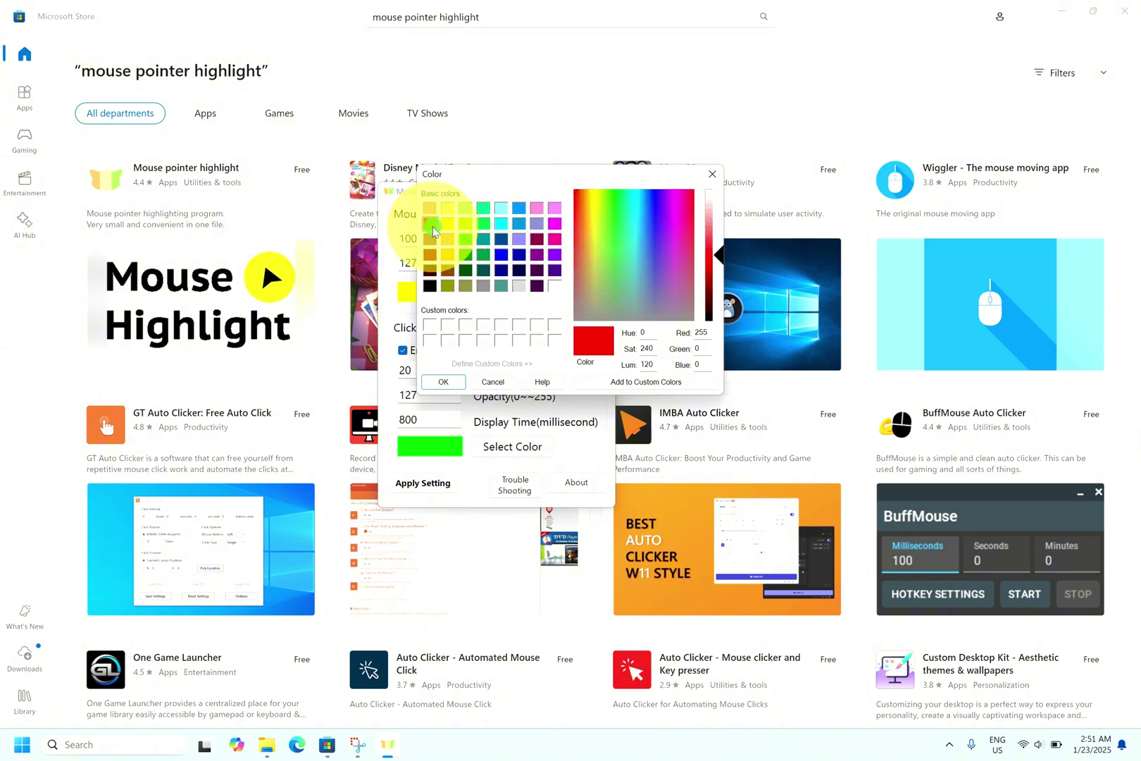
click(443, 382)
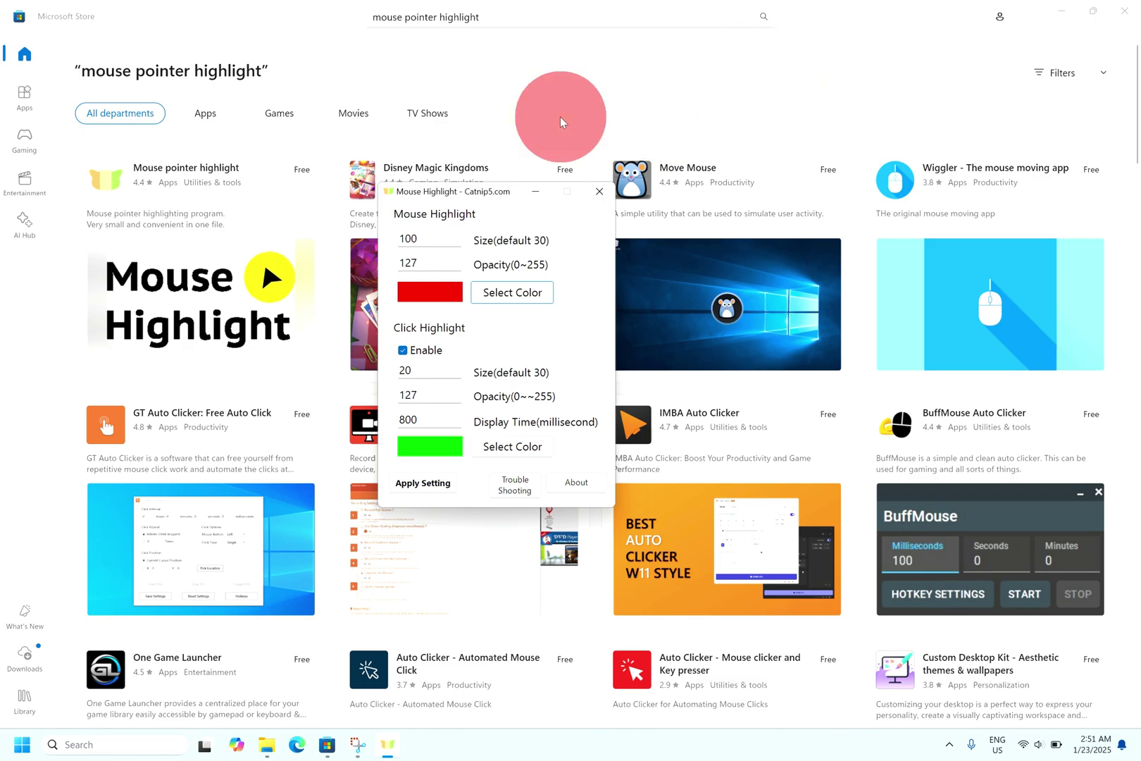
click(522, 283)
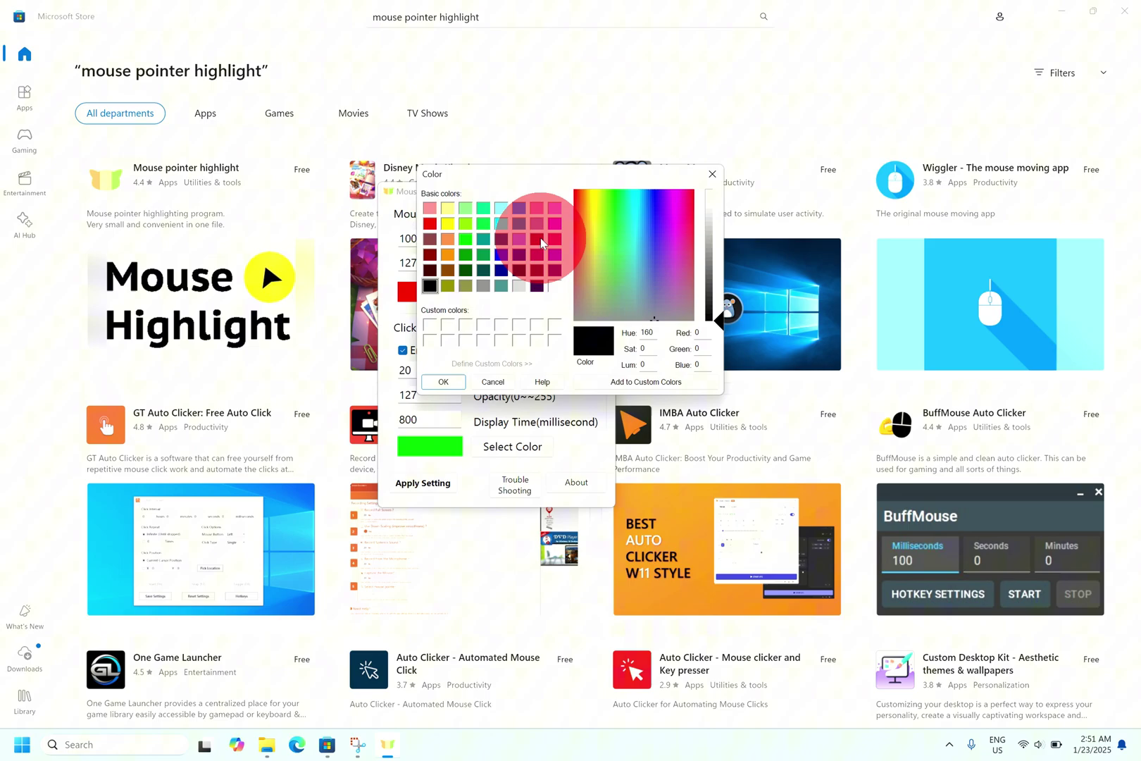
click(450, 223)
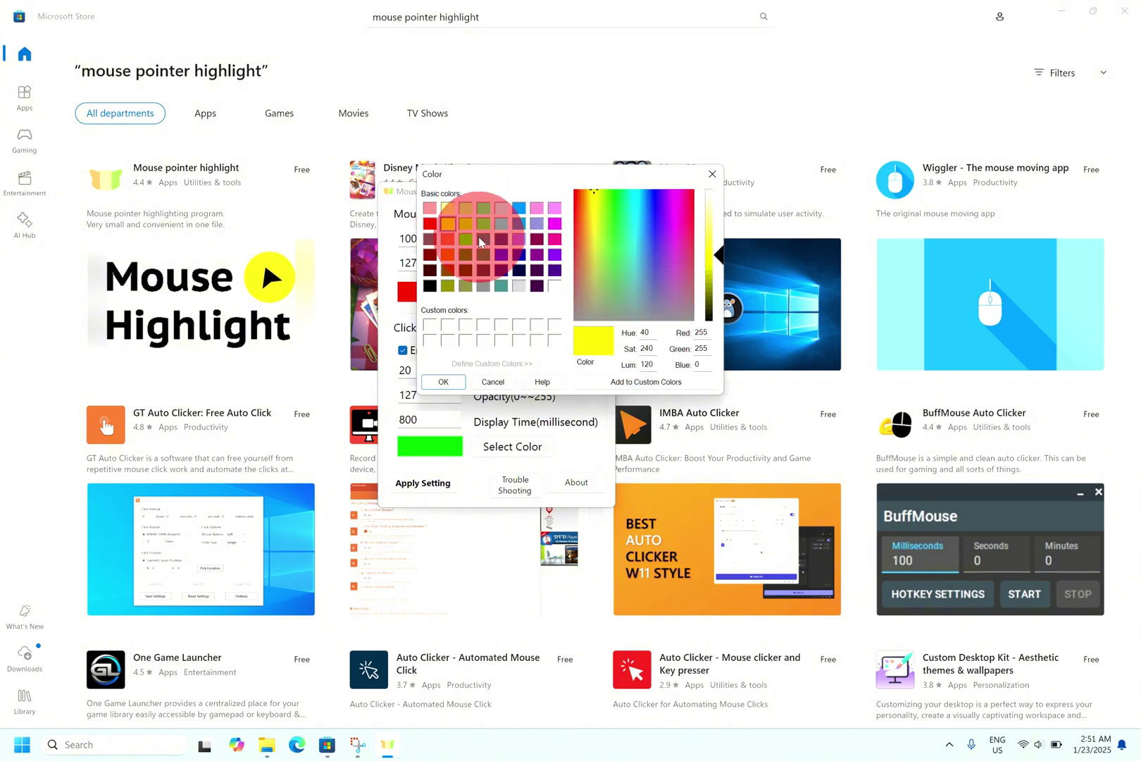
click(462, 381)
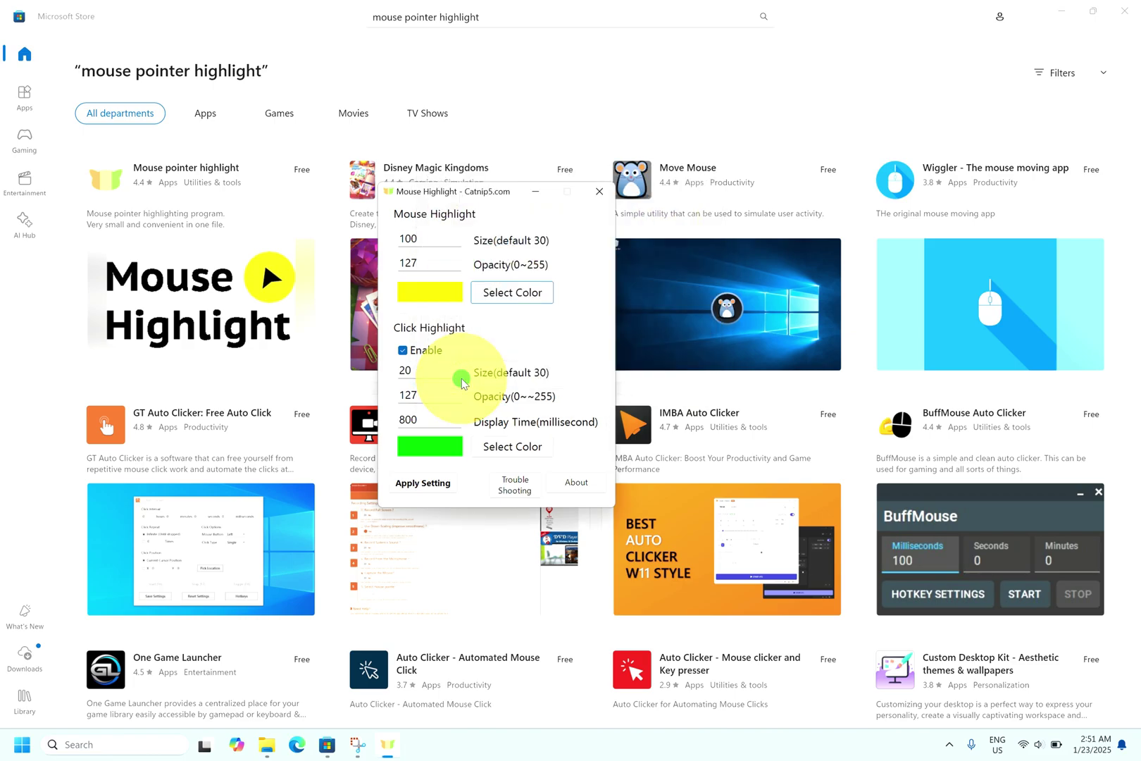
click(744, 105)
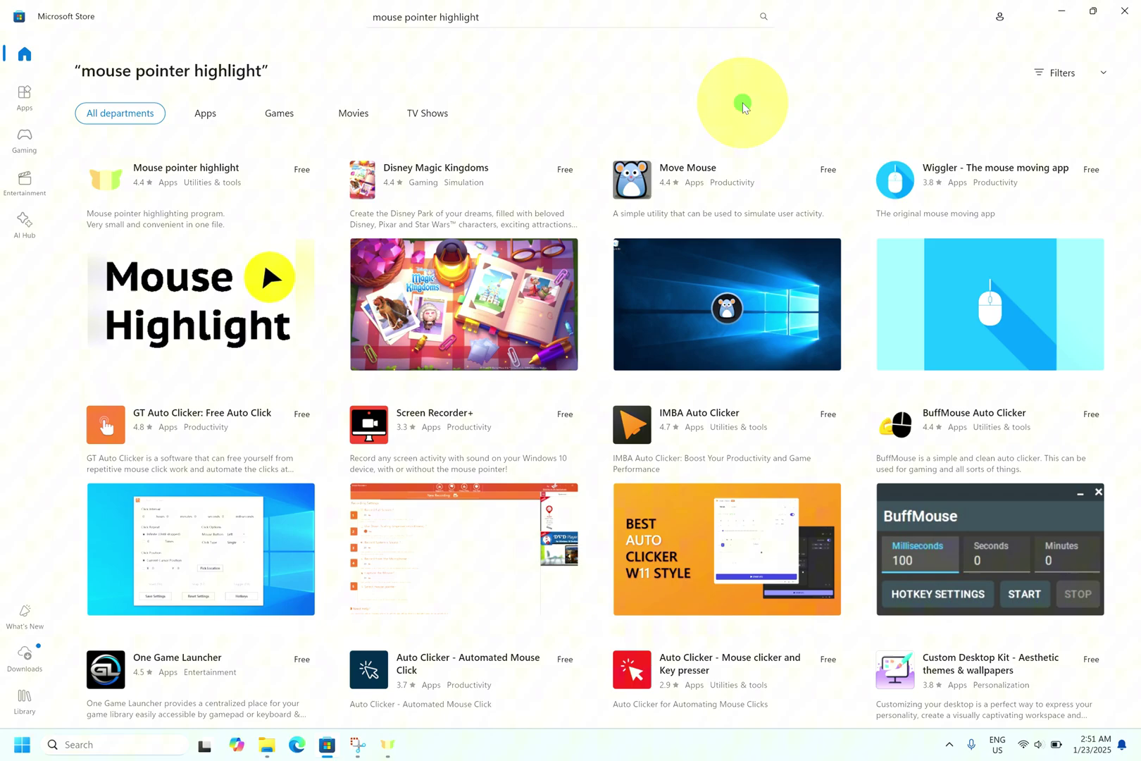
Reopen Mouse Highlight and switch the click highlight colour from green to magenta.
click(388, 745)
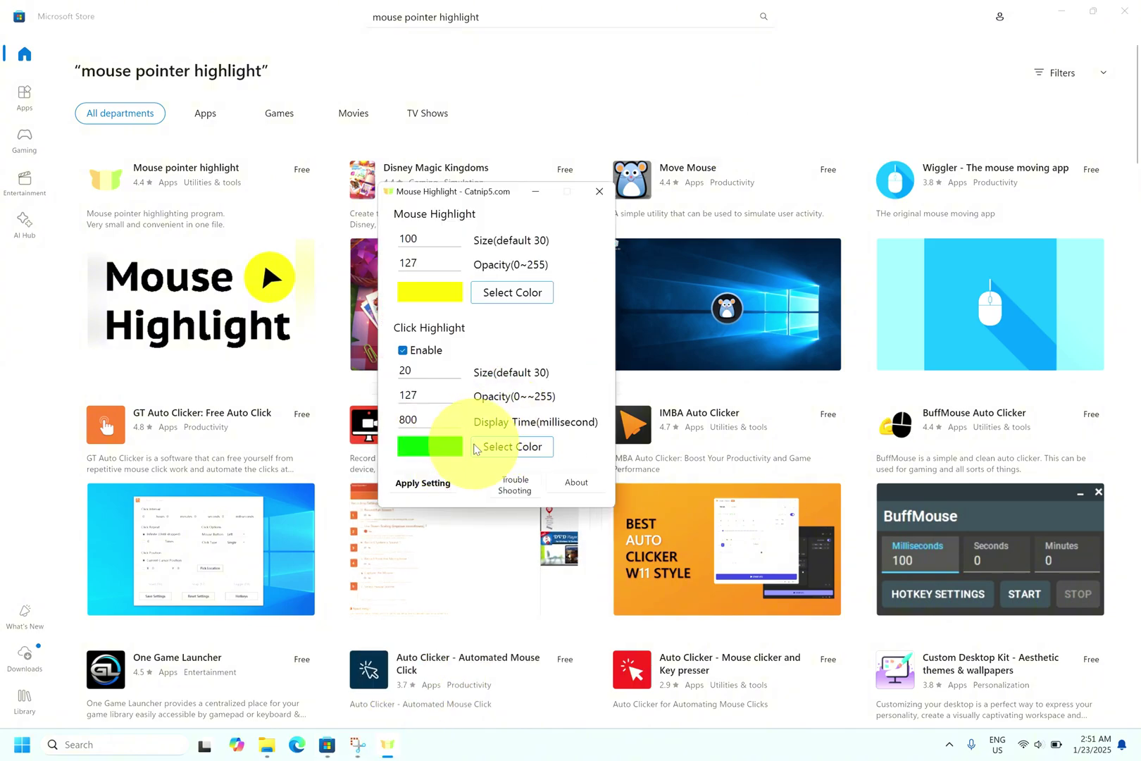
click(497, 446)
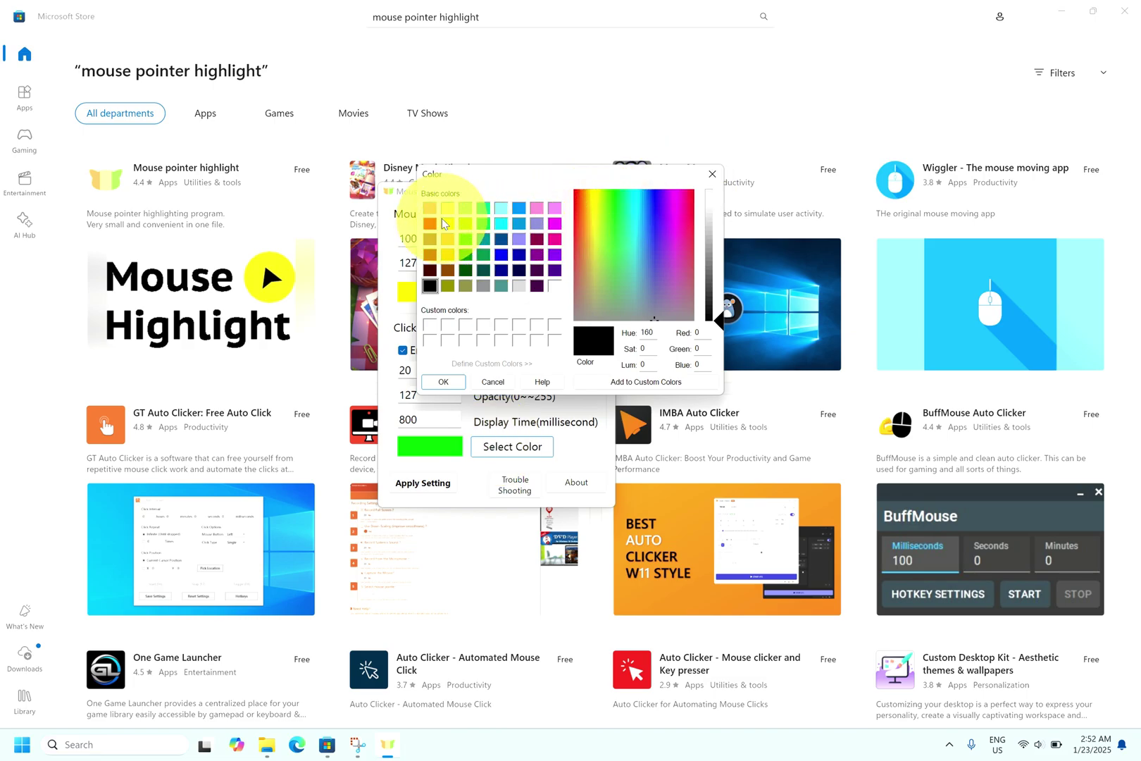
click(554, 240)
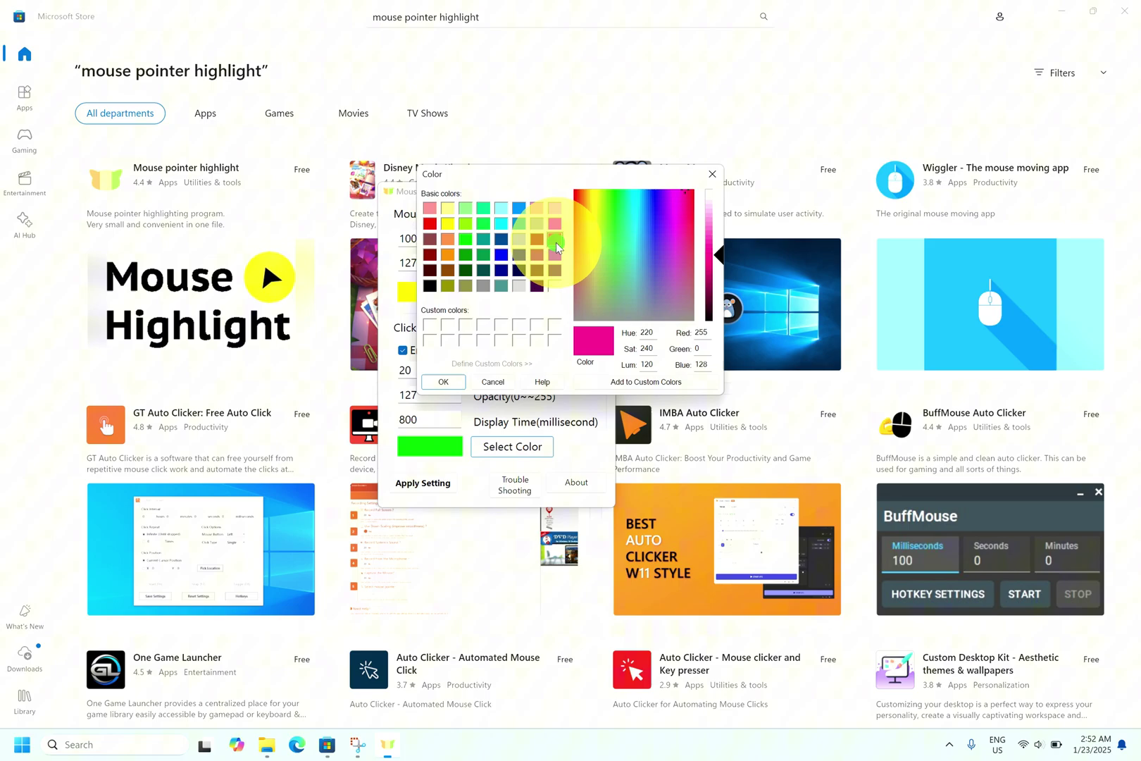
click(444, 380)
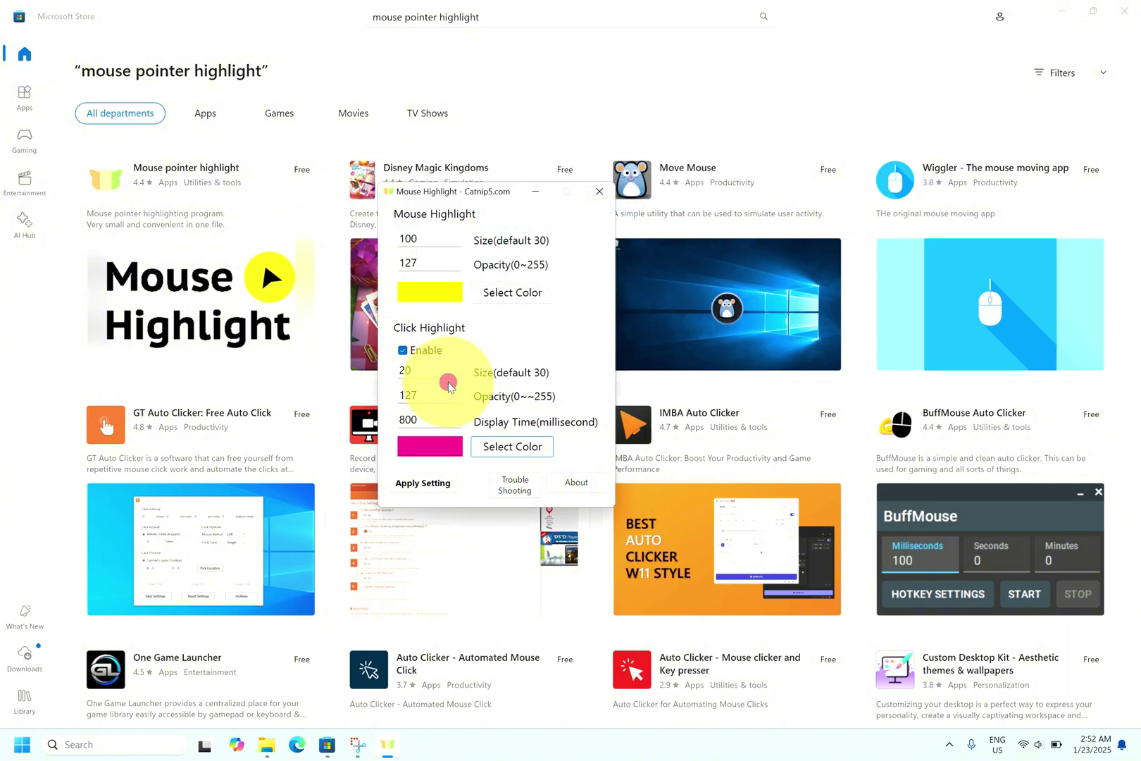
click(797, 45)
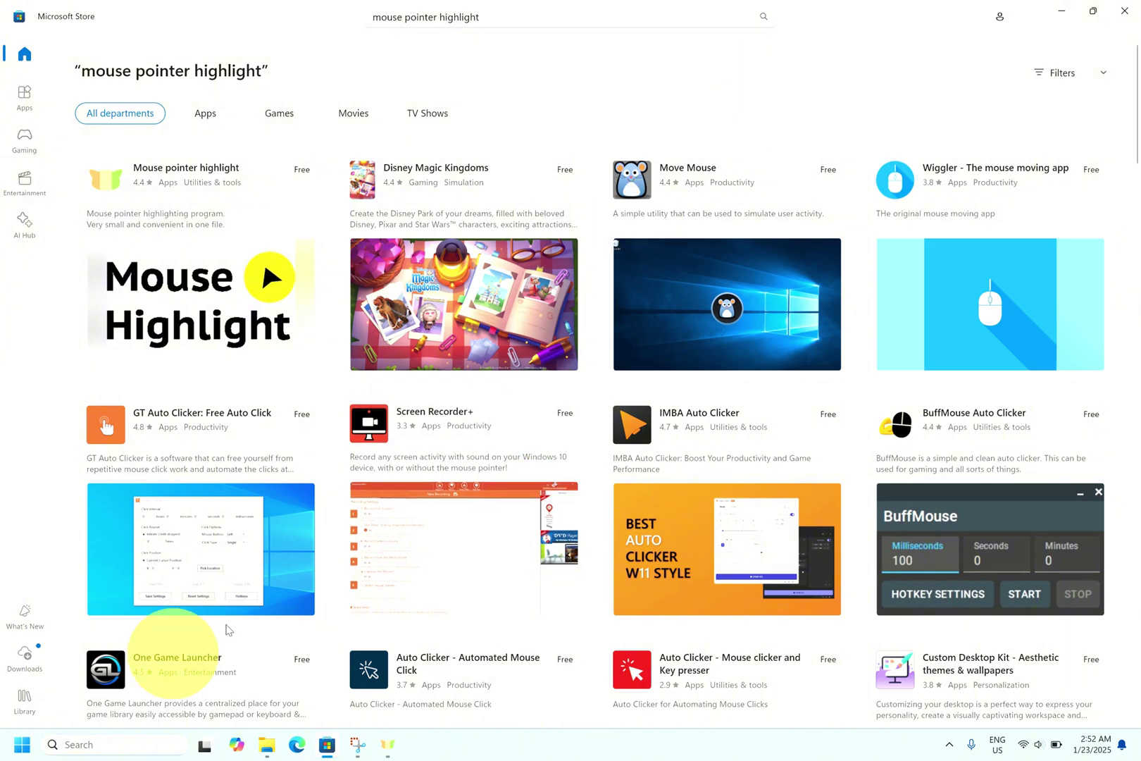
Filter Settings' Installed apps by 'mouse' and close the running Mouse Highlight window.
click(14, 749)
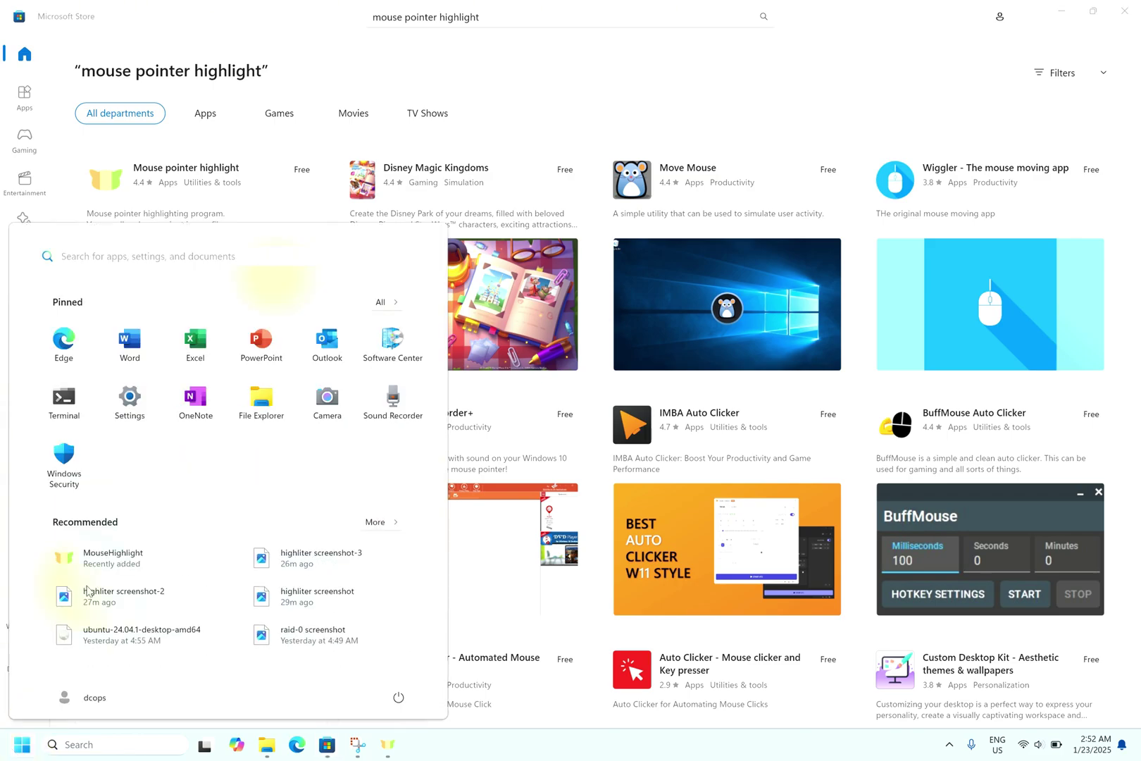
click(129, 398)
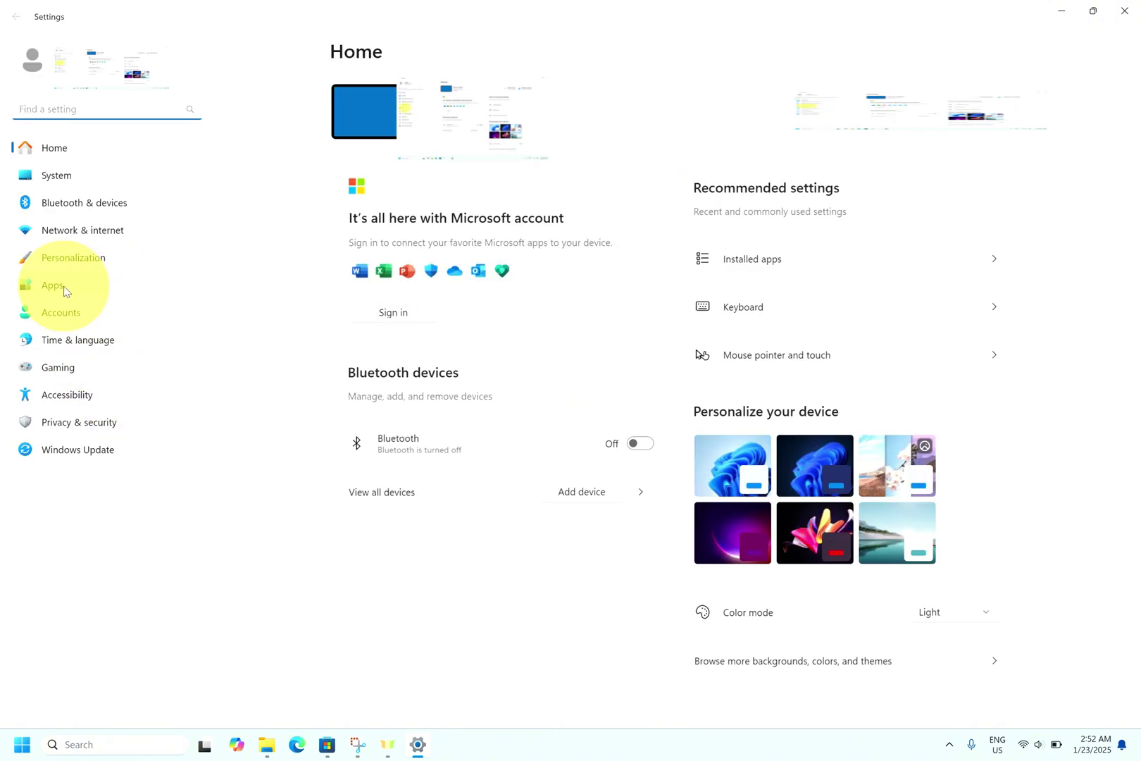
click(53, 286)
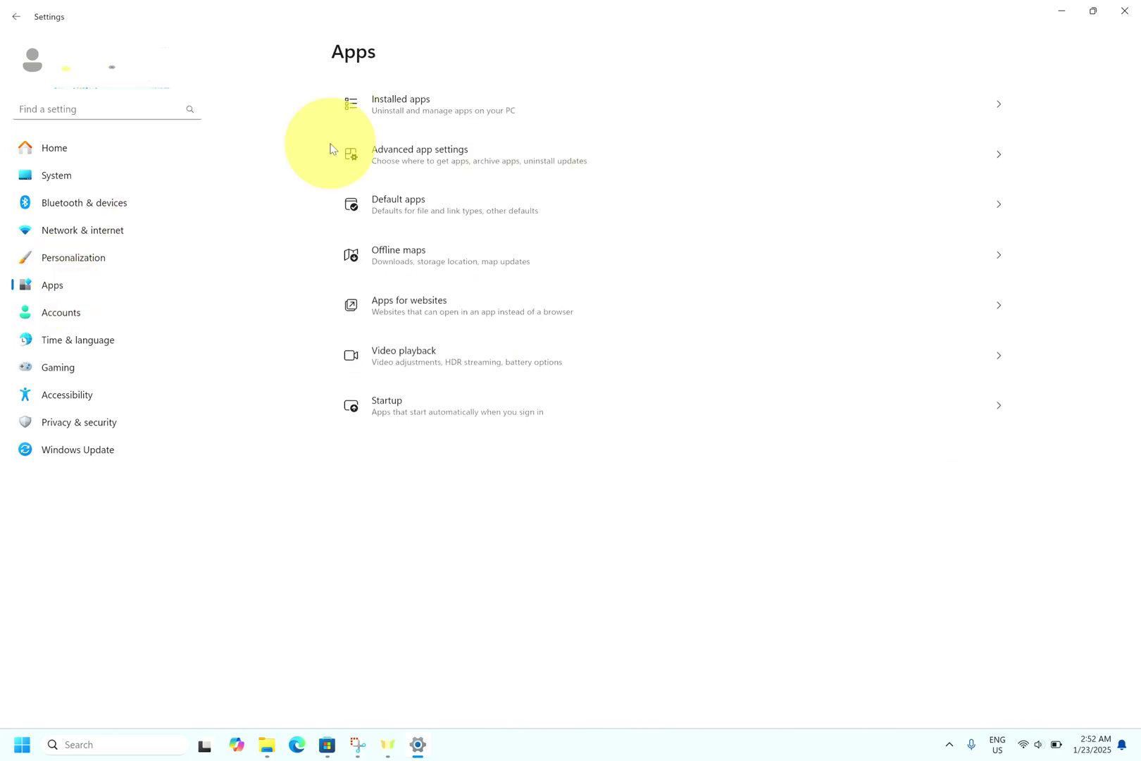
click(389, 129)
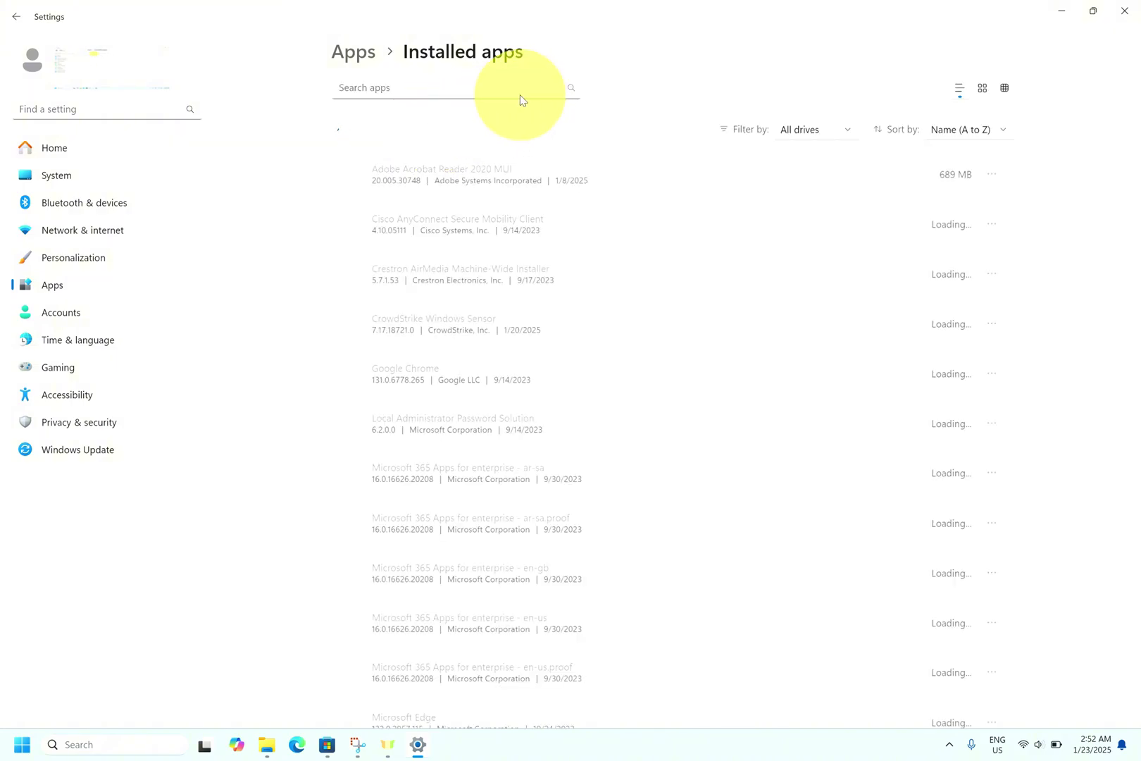
click(514, 95)
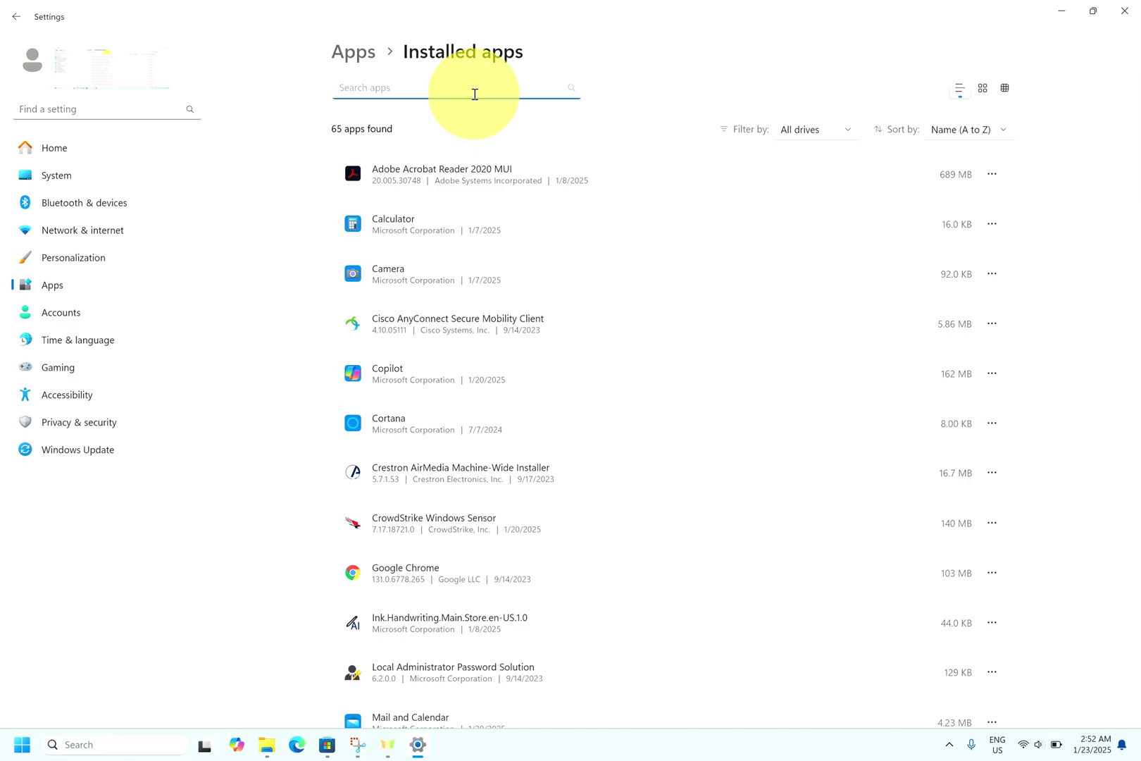
text(mouse)
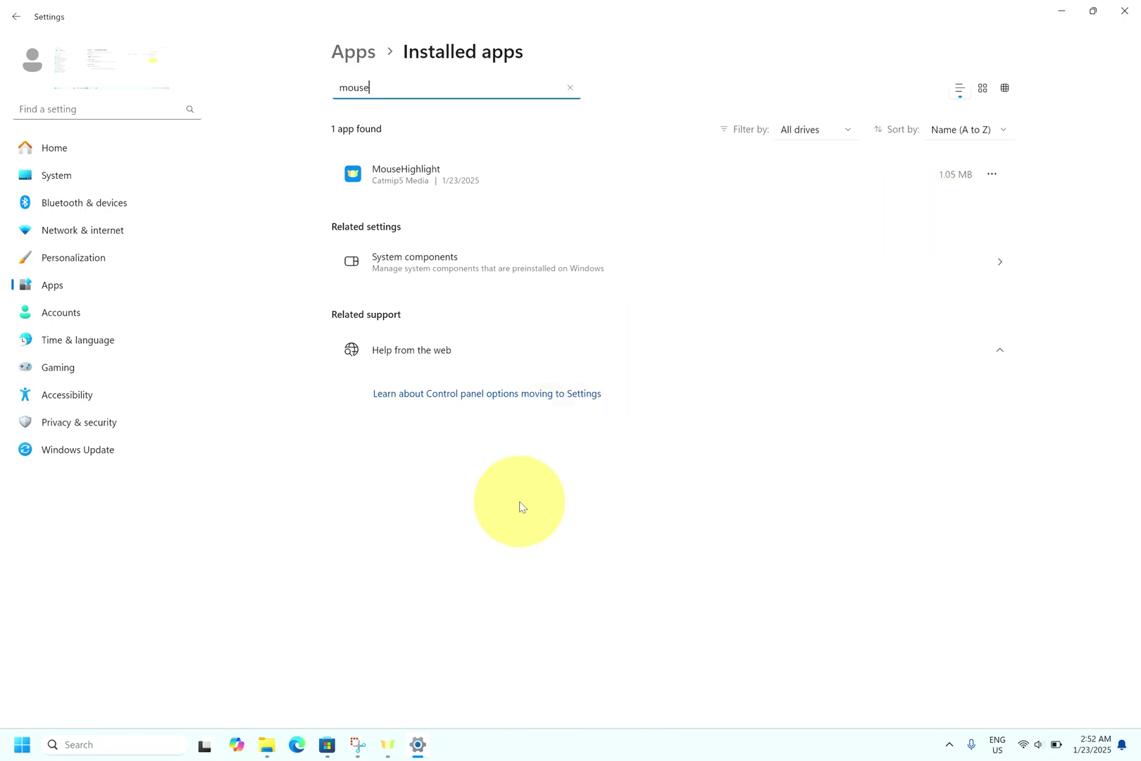
click(391, 747)
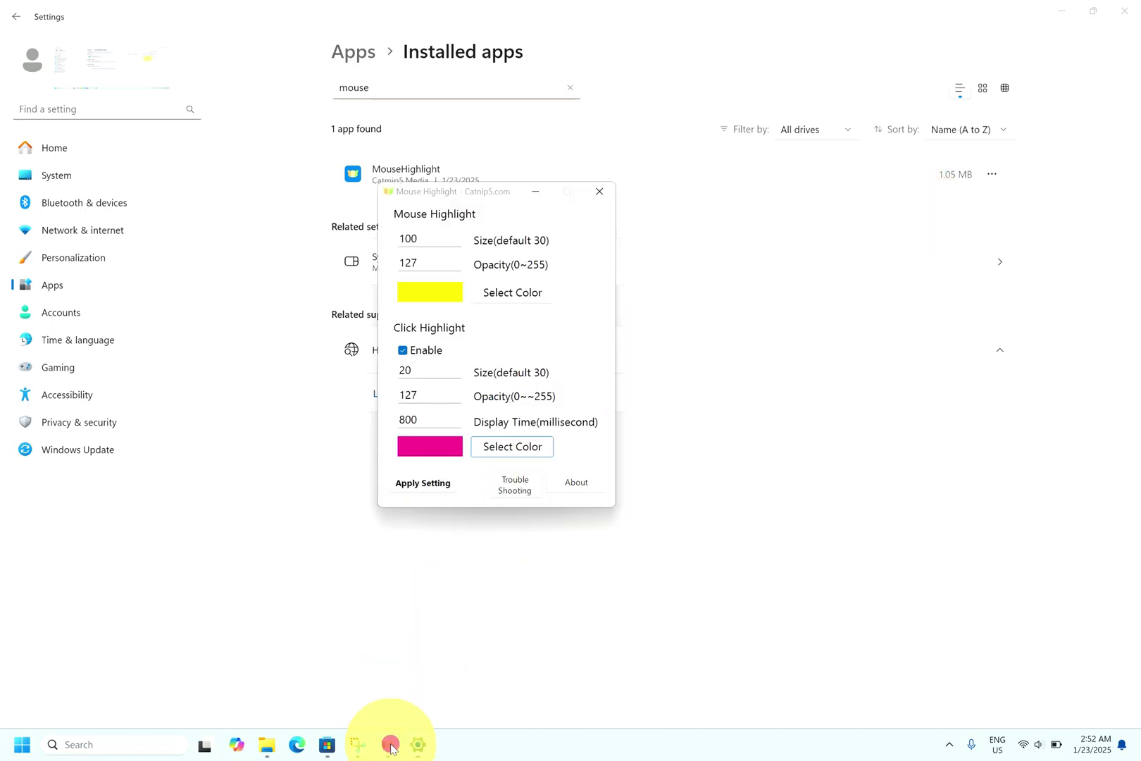
click(600, 193)
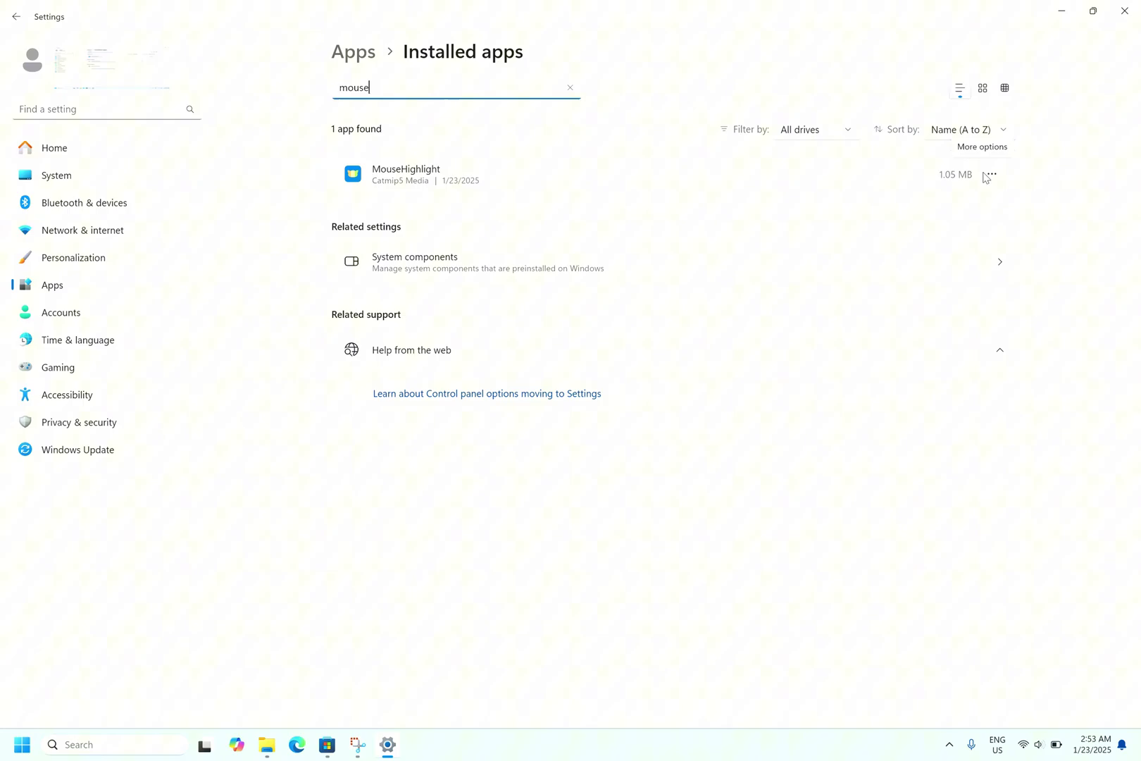
Uninstall MouseHighlight from the Installed apps list and confirm the removal.
click(991, 175)
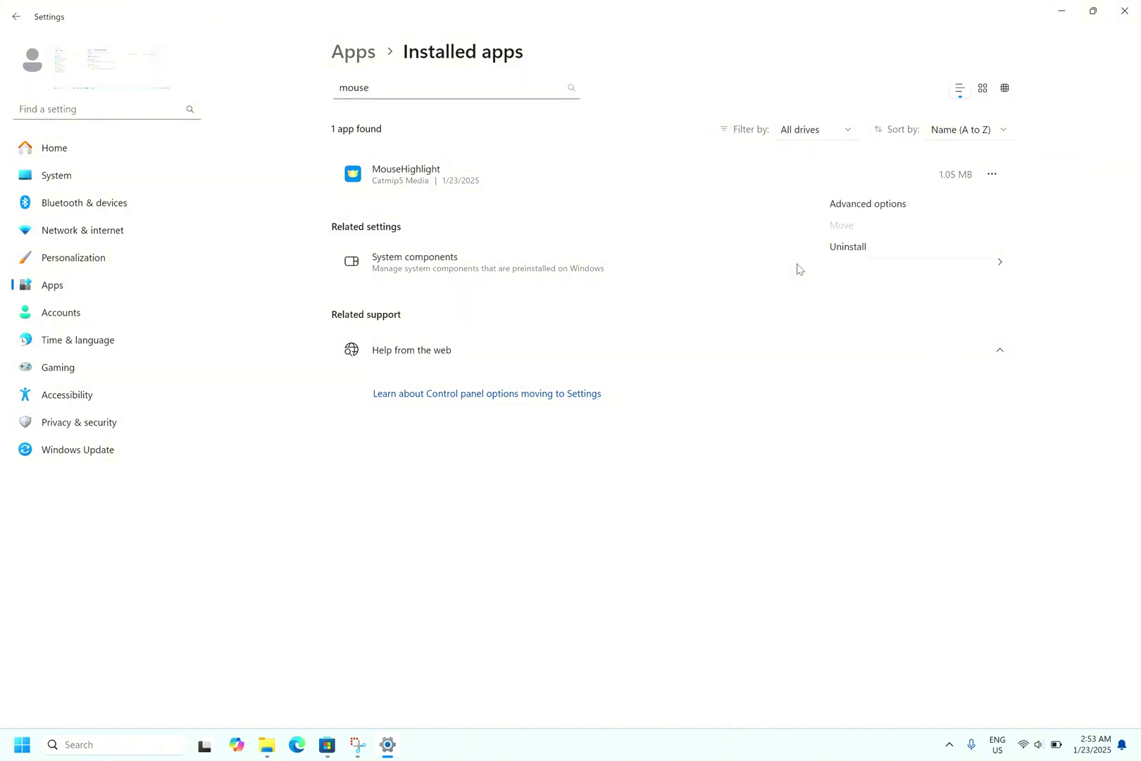
click(849, 247)
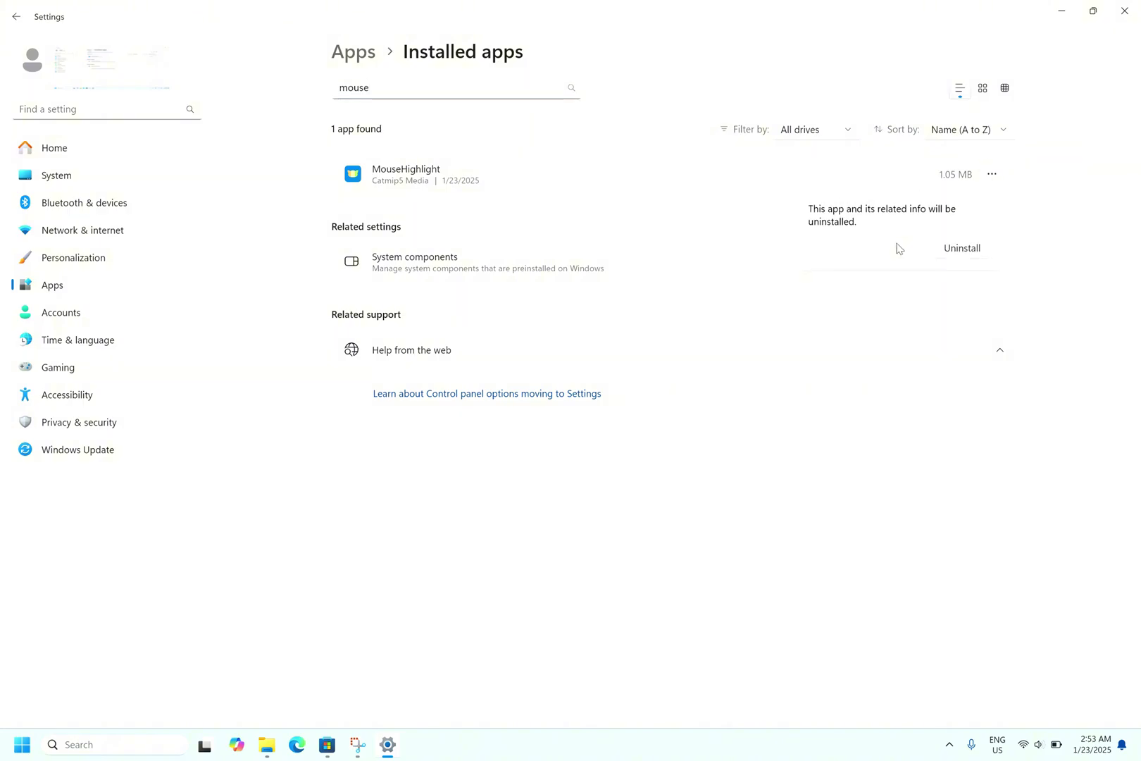
click(961, 248)
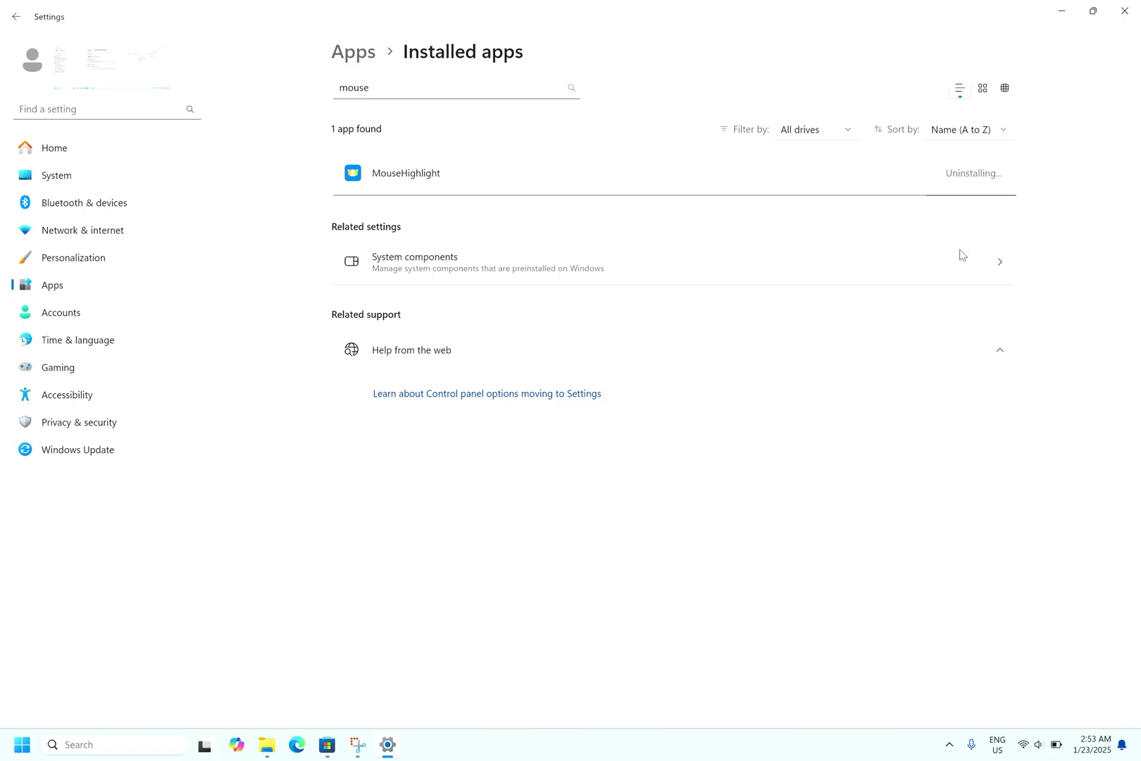